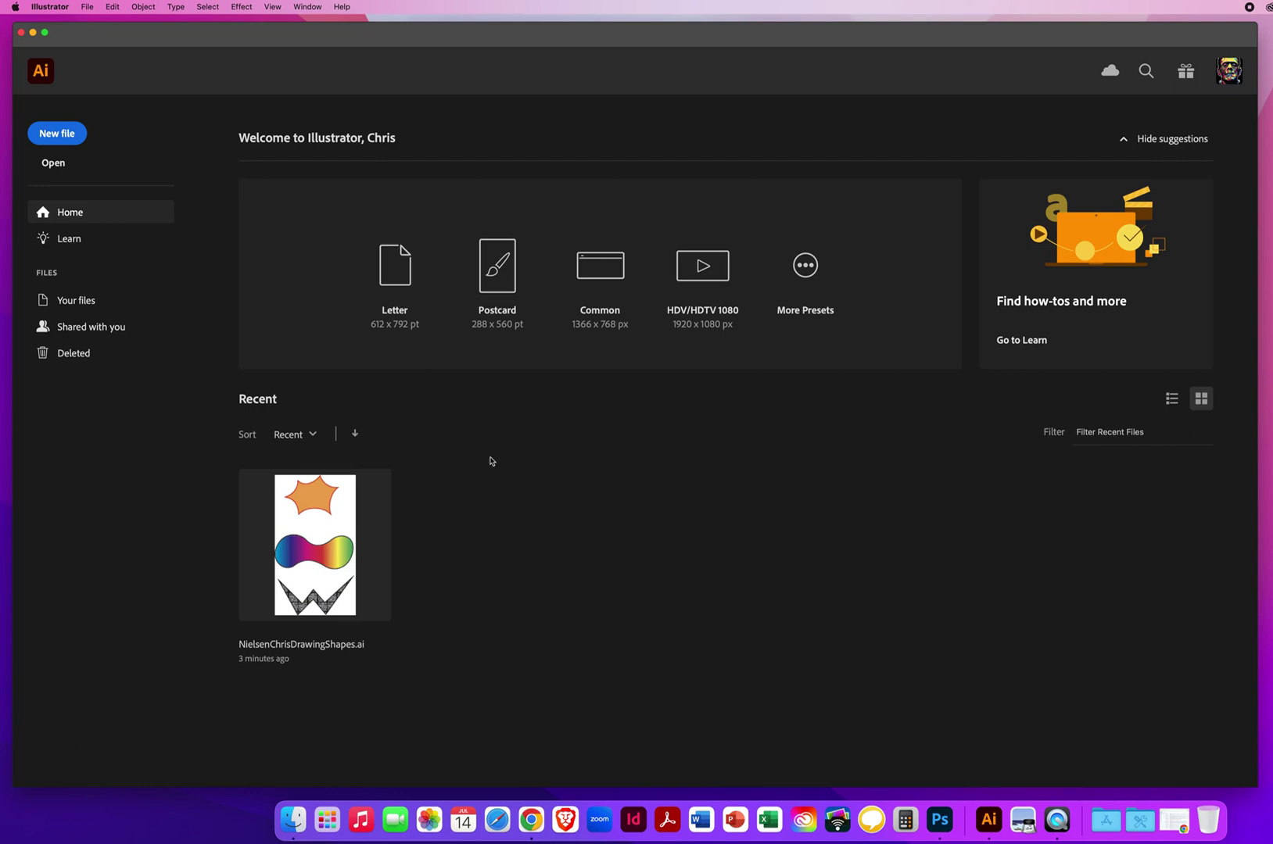
- Open 1 FIX the MIXED UP LAYERS.ai from Ai DEMOS > Ai - CHAPTER 3 > 3.2 FIXING YOUR LAYERS
{"action": "left_click", "coordinate": [87, 7]}
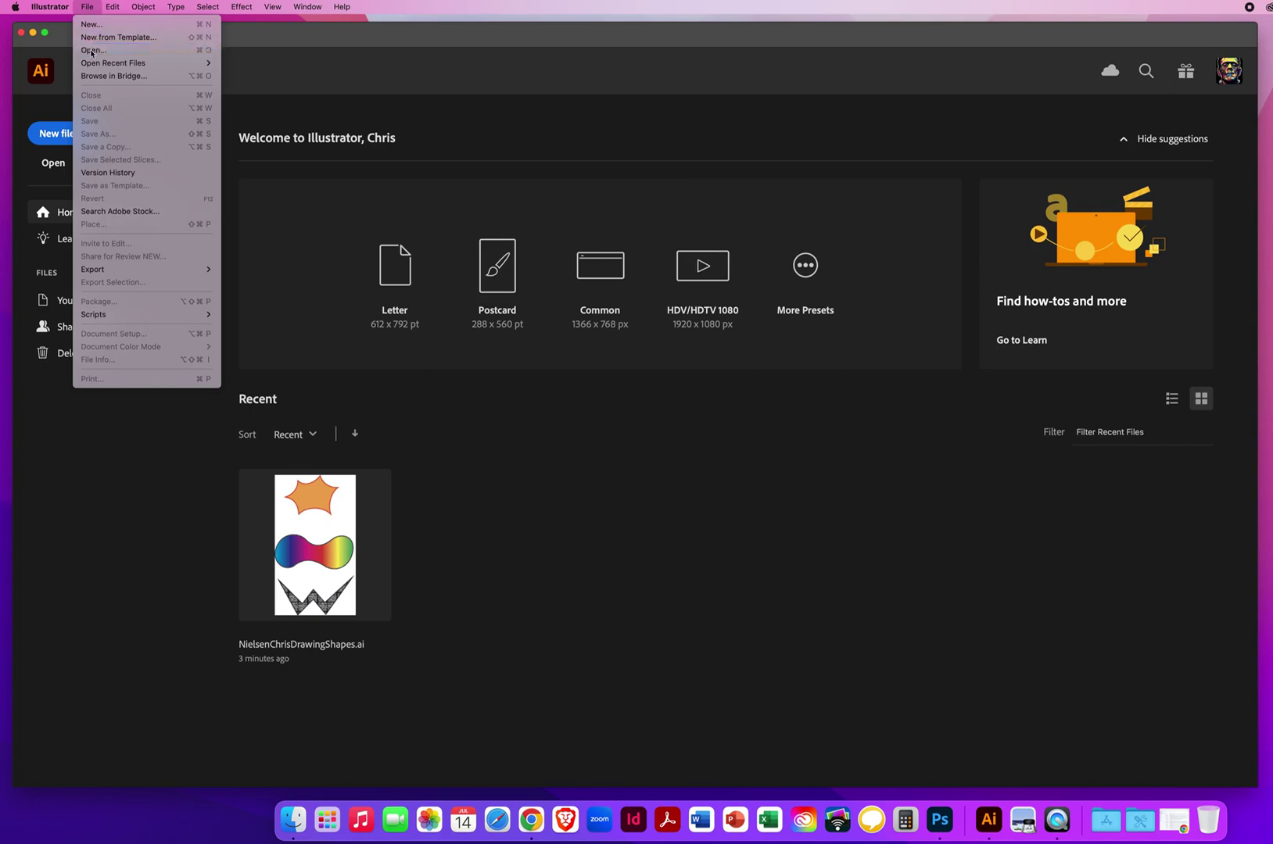
{"action": "left_click", "coordinate": [93, 52]}
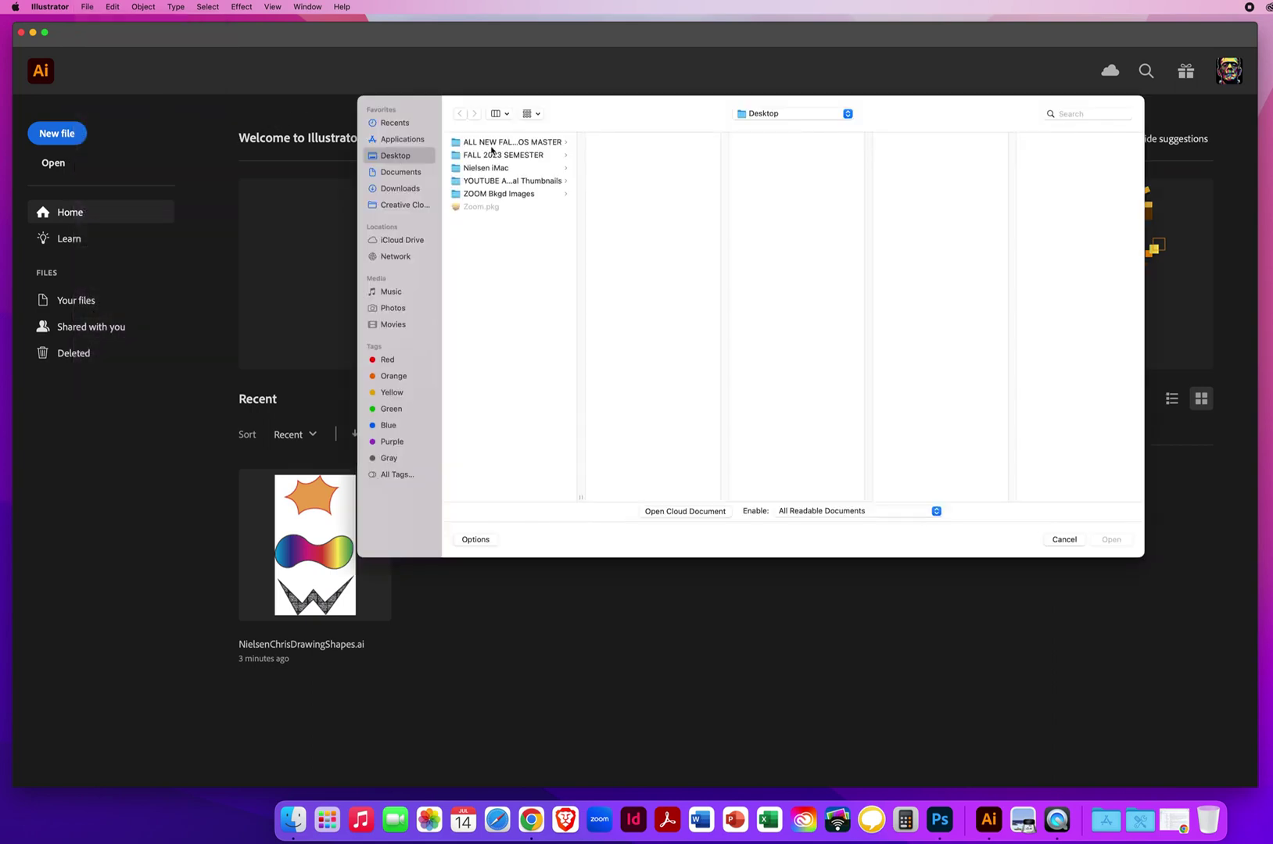
{"action": "left_click", "coordinate": [523, 144]}
{"action": "left_click", "coordinate": [641, 145]}
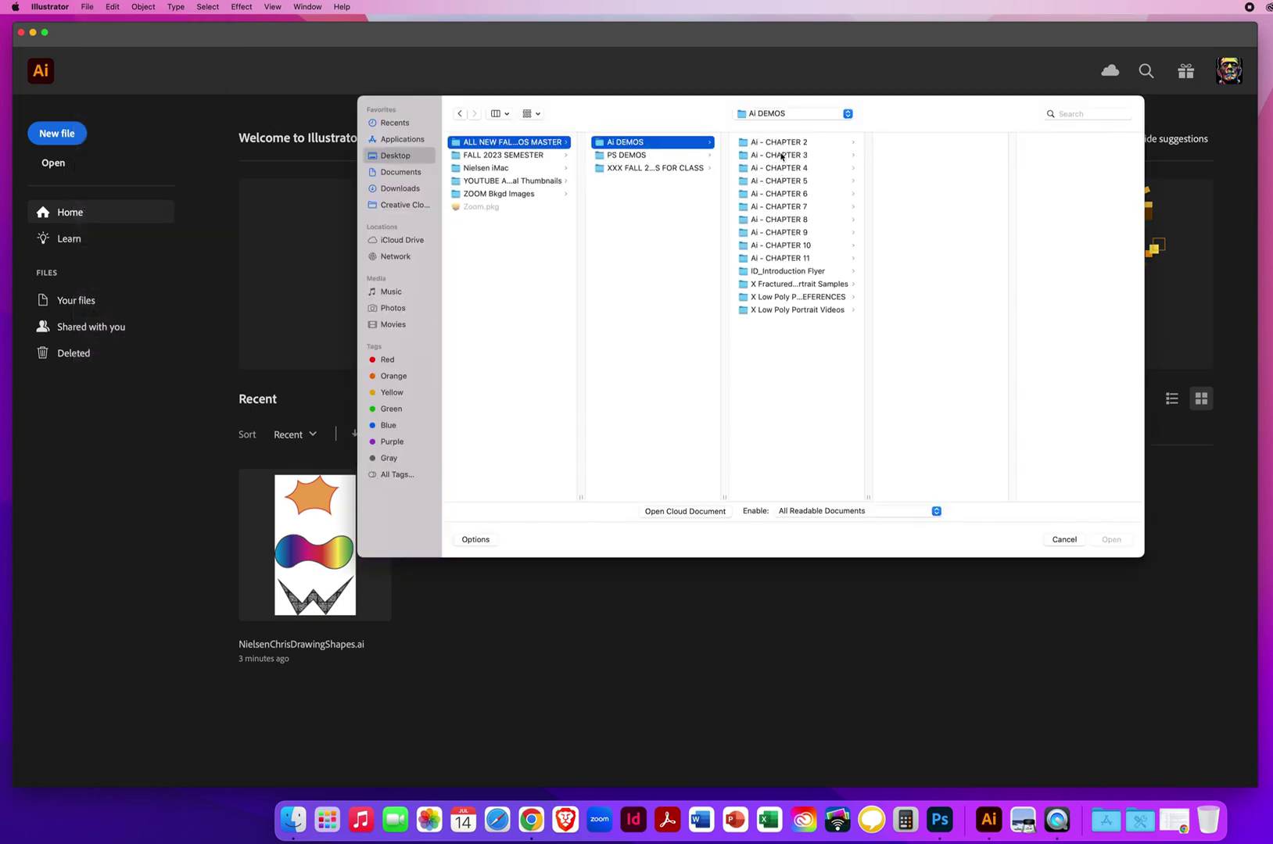
{"action": "left_click", "coordinate": [781, 156]}
{"action": "left_click", "coordinate": [911, 156]}
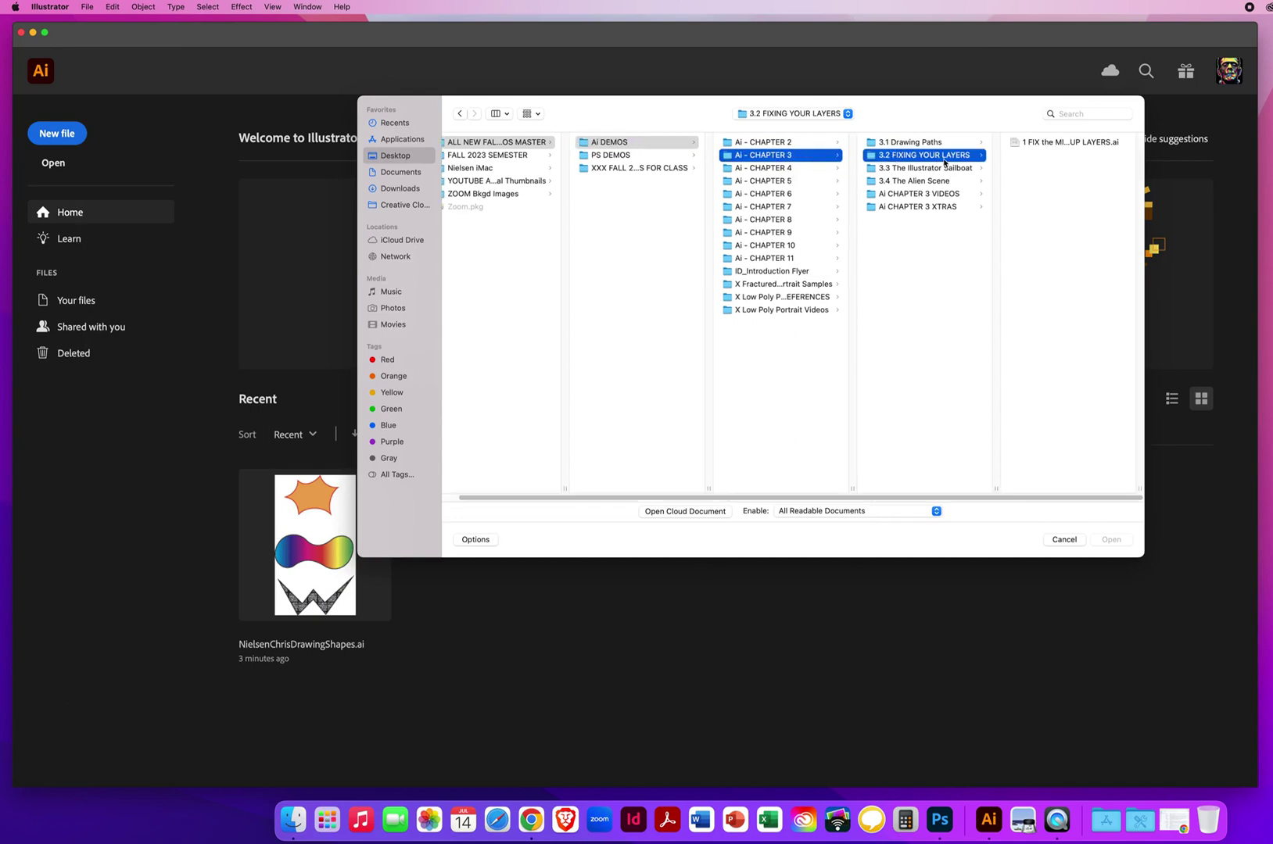
{"action": "left_click", "coordinate": [1049, 143]}
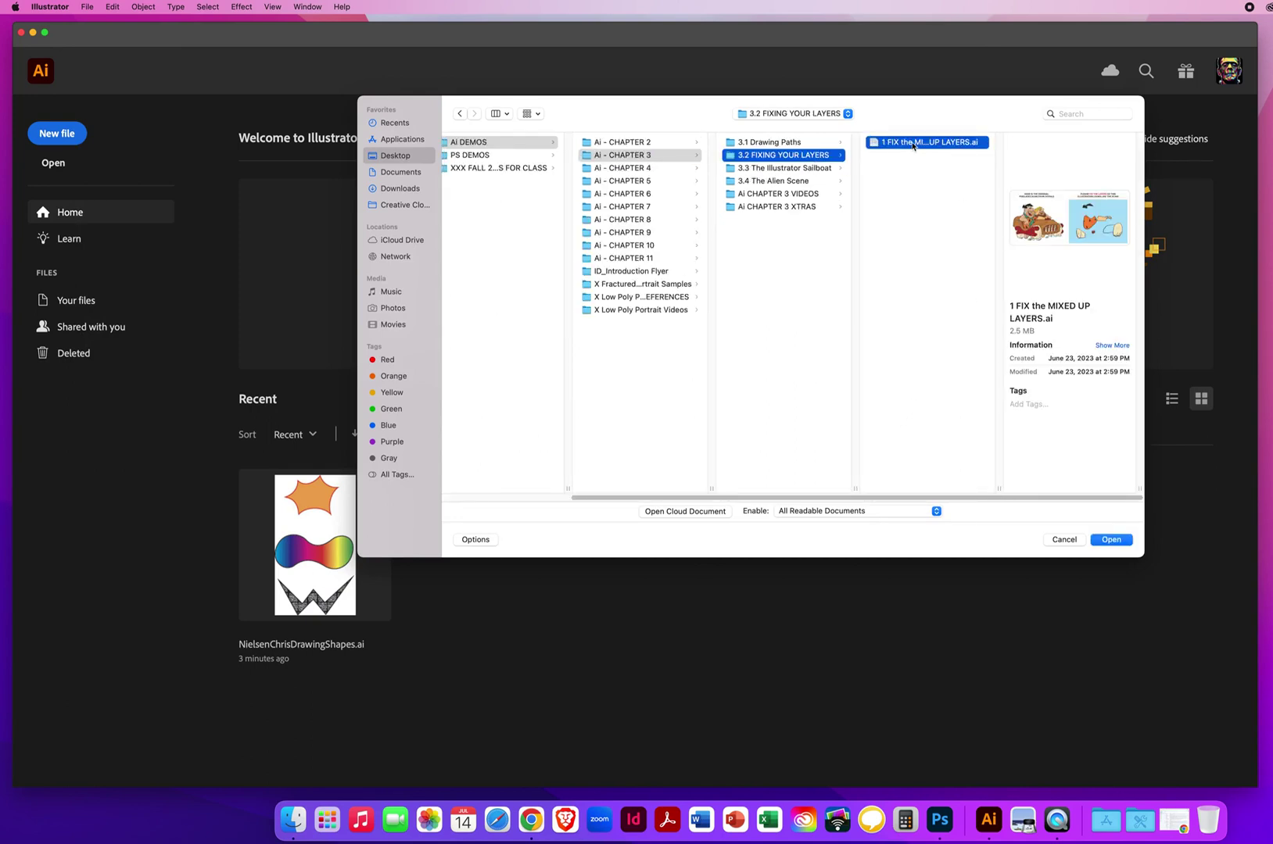
{"action": "left_click", "coordinate": [1106, 543]}
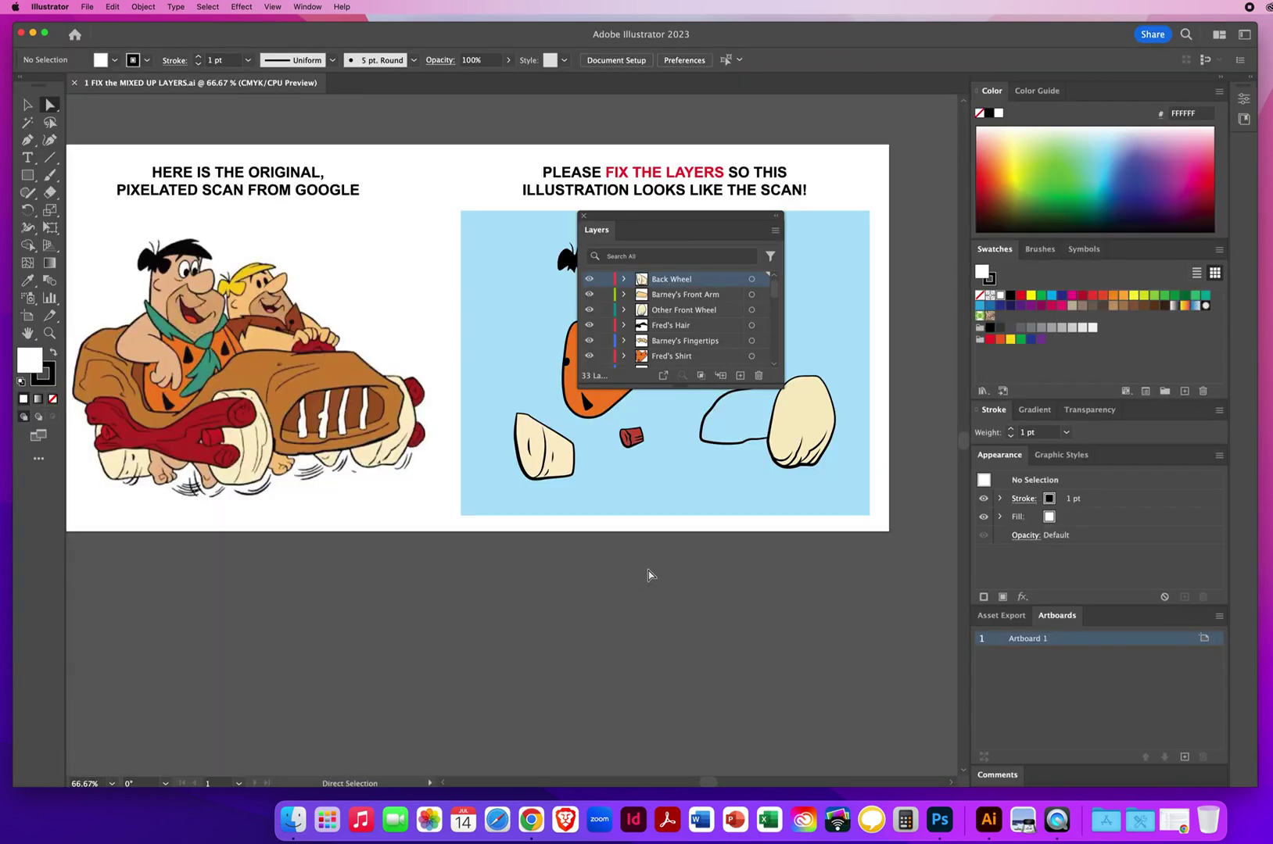
- Pan the artwork slightly, move the Layers panel aside, and collapse the docked panels to icons
{"action": "key", "text": "space"}
{"action": "left_click_drag", "start_coordinate": [472, 540], "coordinate": [492, 552]}
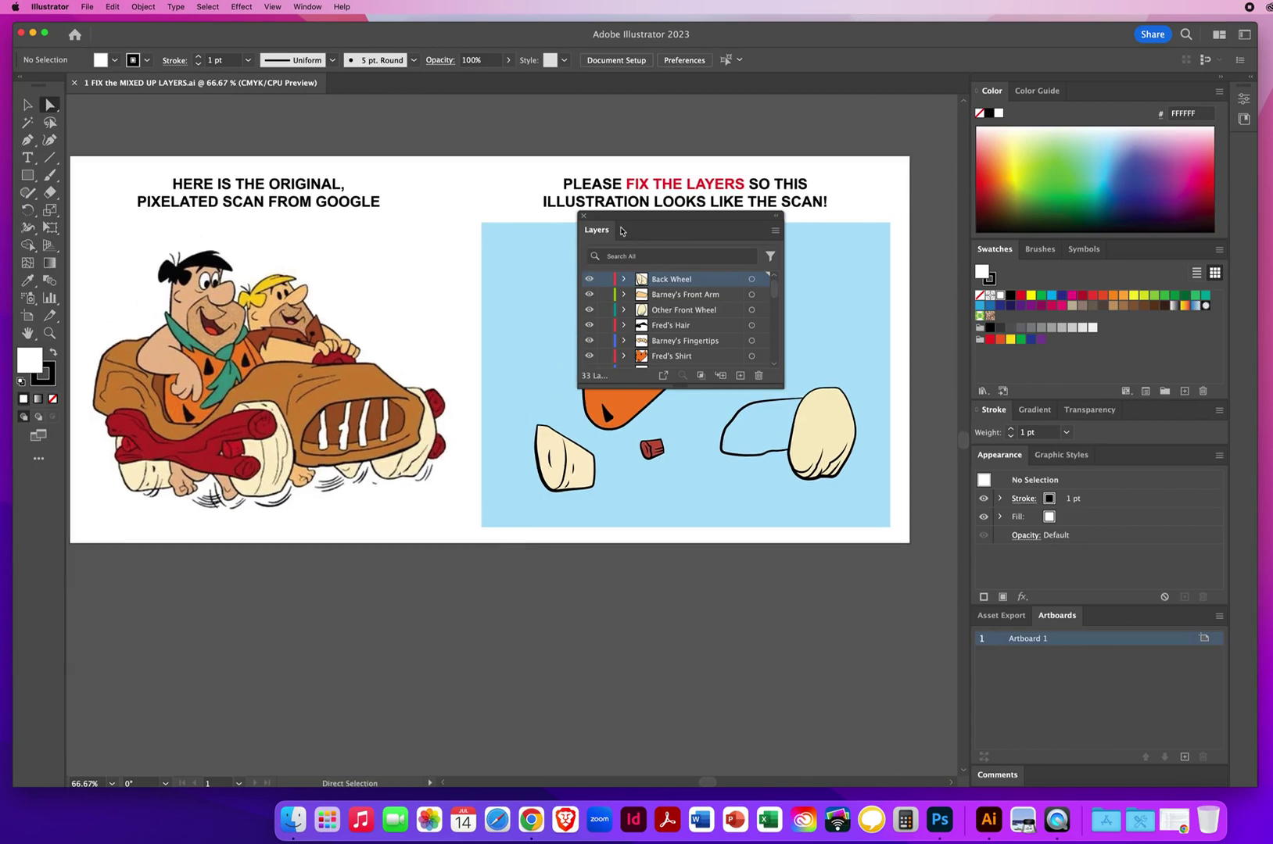
{"action": "left_click_drag", "start_coordinate": [621, 216], "coordinate": [400, 149]}
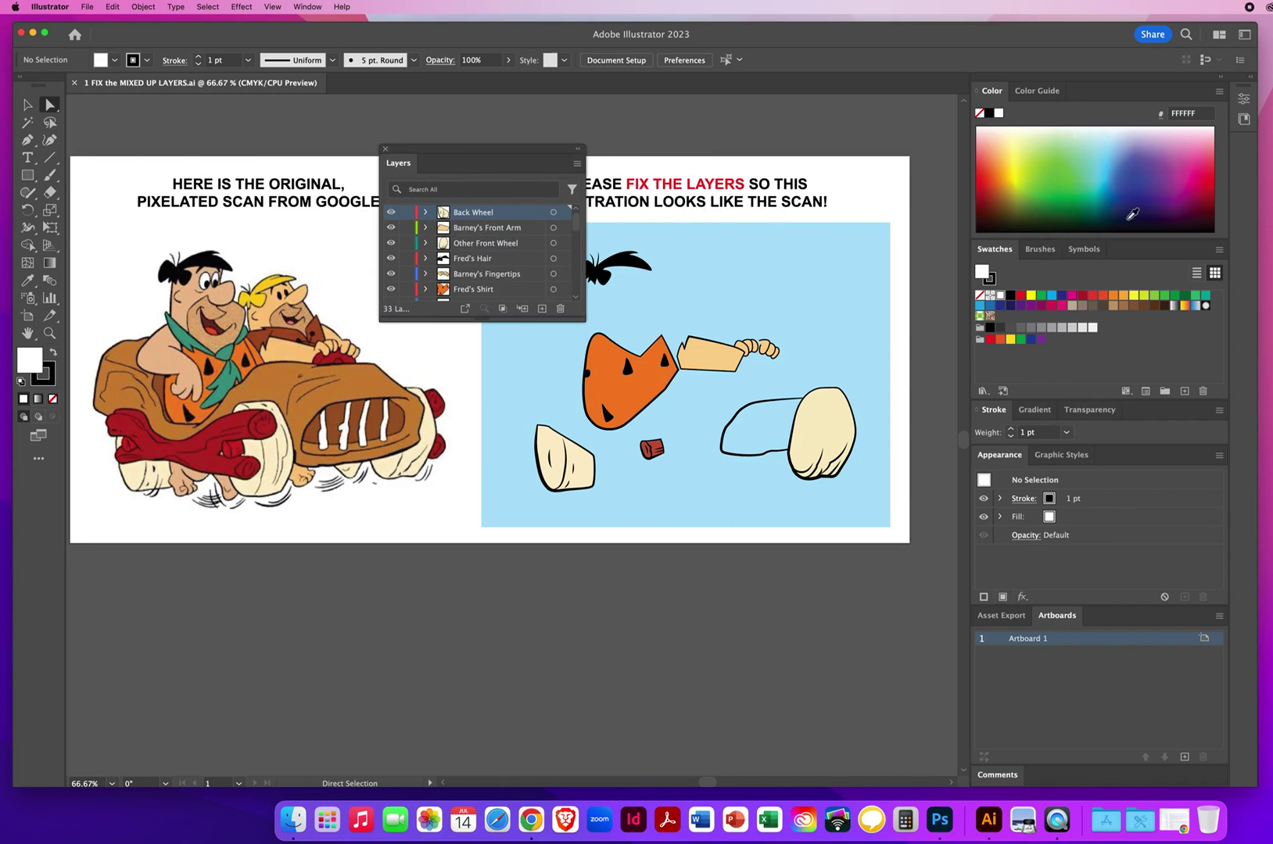
{"action": "left_click", "coordinate": [1221, 78]}
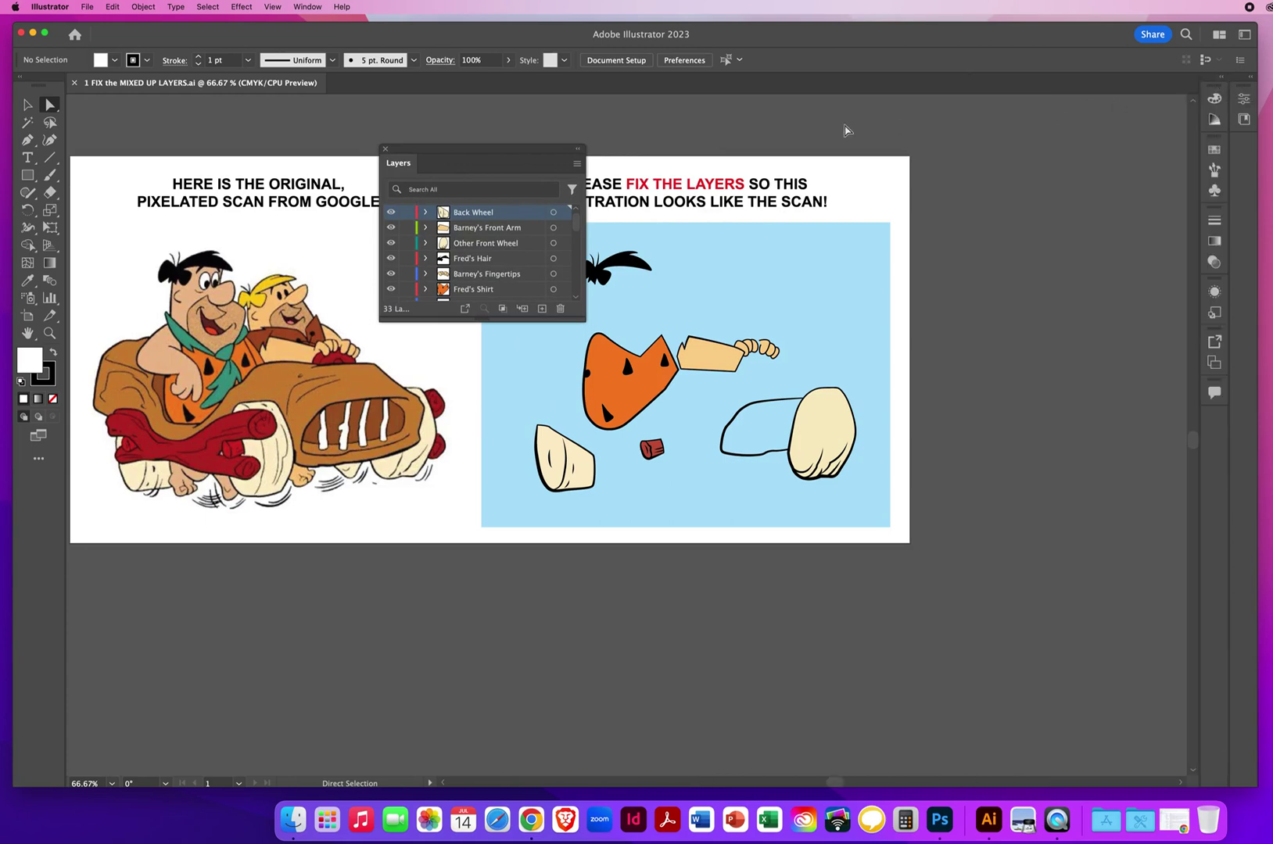
- Place the Layers panel at the upper right and enlarge it to list all 33 layers
{"action": "left_click_drag", "start_coordinate": [426, 151], "coordinate": [978, 118]}
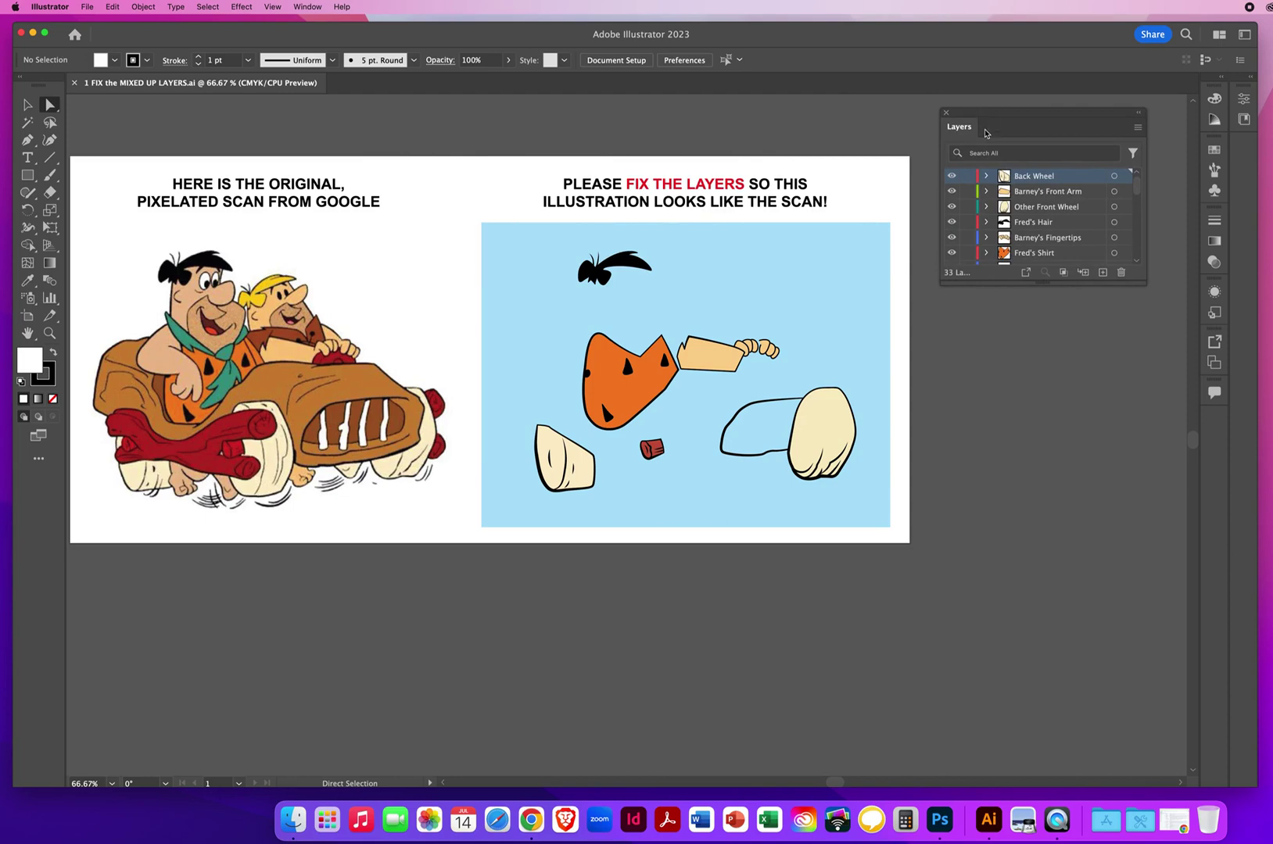
{"action": "left_click_drag", "start_coordinate": [979, 114], "coordinate": [982, 105]}
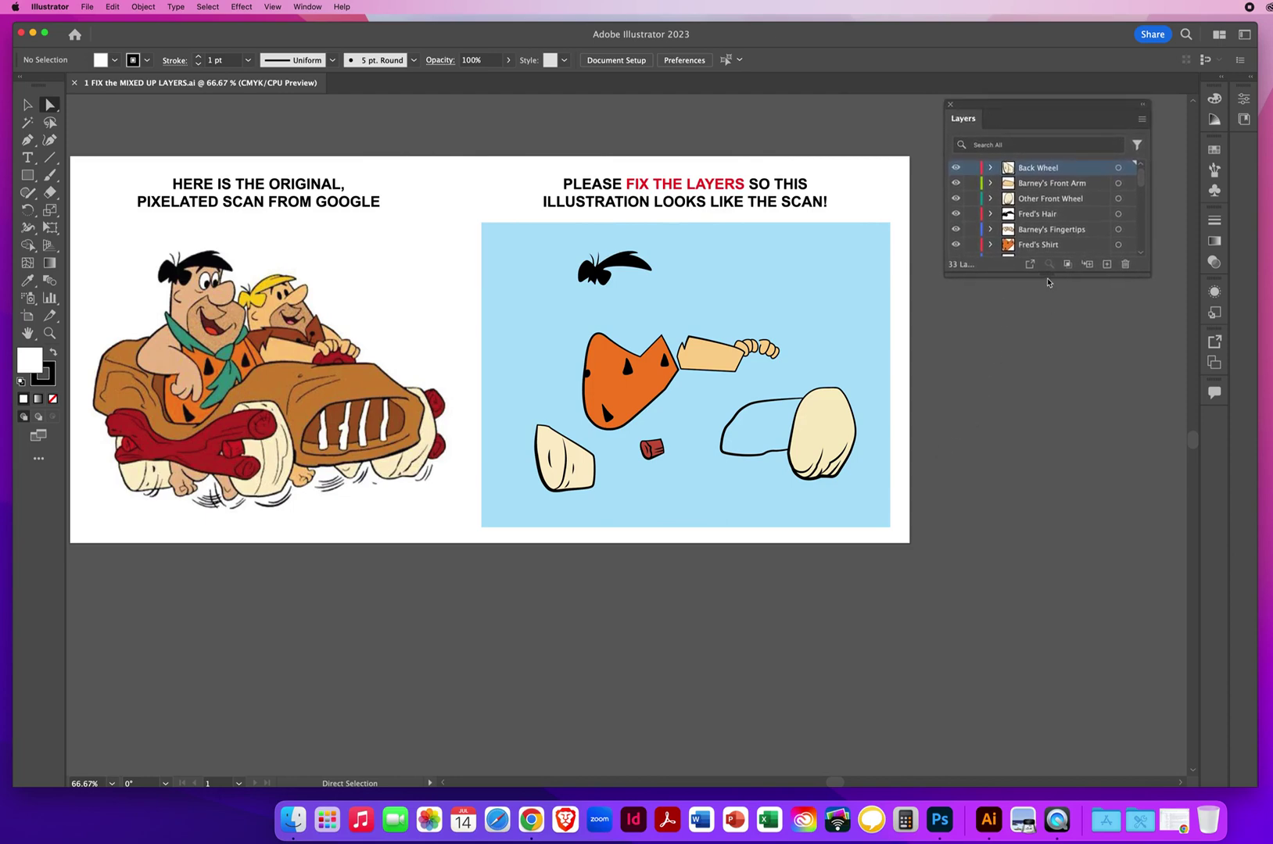
{"action": "left_click_drag", "start_coordinate": [1047, 276], "coordinate": [1095, 725]}
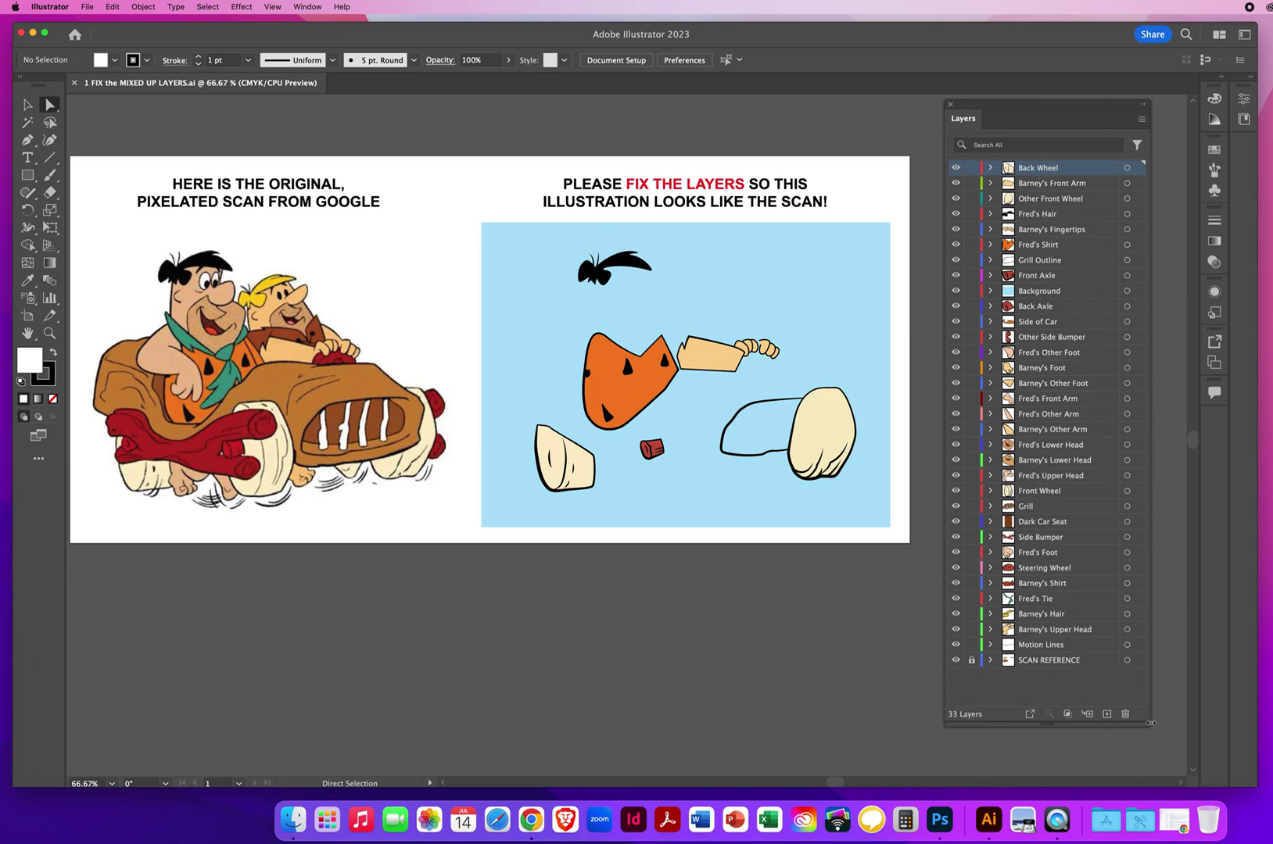
{"action": "mouse_move", "coordinate": [1150, 724]}
{"action": "left_mouse_down"}
{"action": "mouse_move", "coordinate": [1216, 723]}
{"action": "mouse_move", "coordinate": [1147, 708]}
{"action": "mouse_move", "coordinate": [1166, 711]}
{"action": "left_mouse_up"}
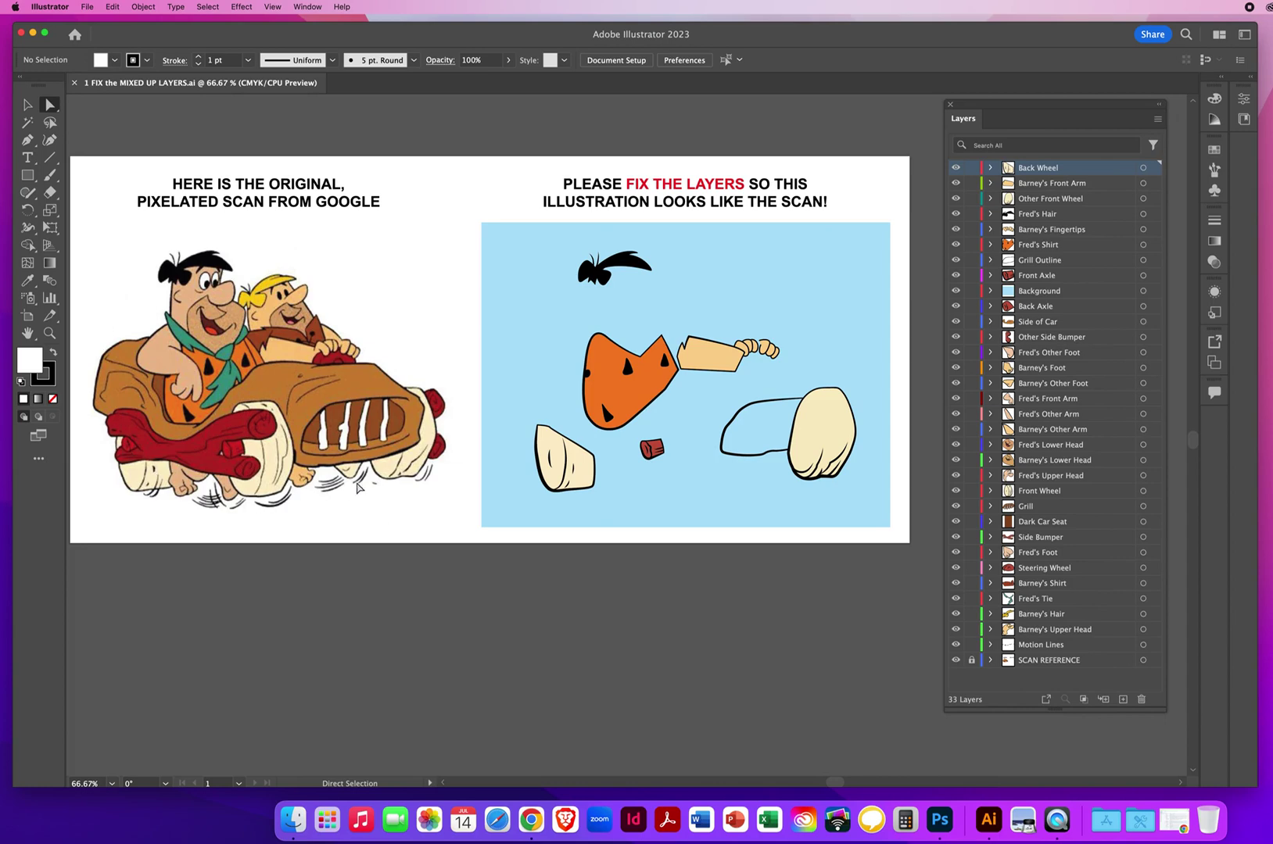
- Switch from Direct Selection to the Selection tool with V
{"action": "key", "text": "v"}
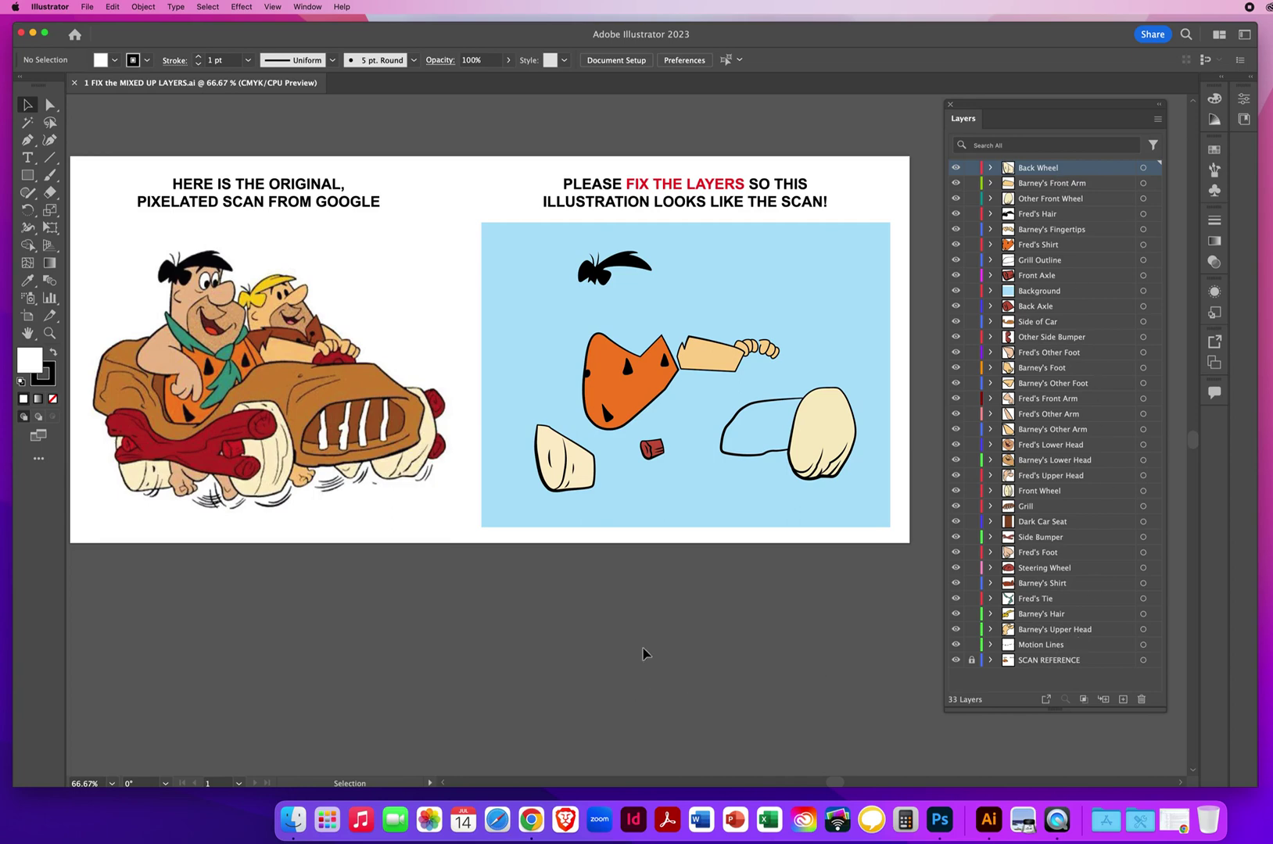
- Select the blue background and drag its Background layer down into Barney's Other Arm
{"action": "left_click", "coordinate": [529, 316]}
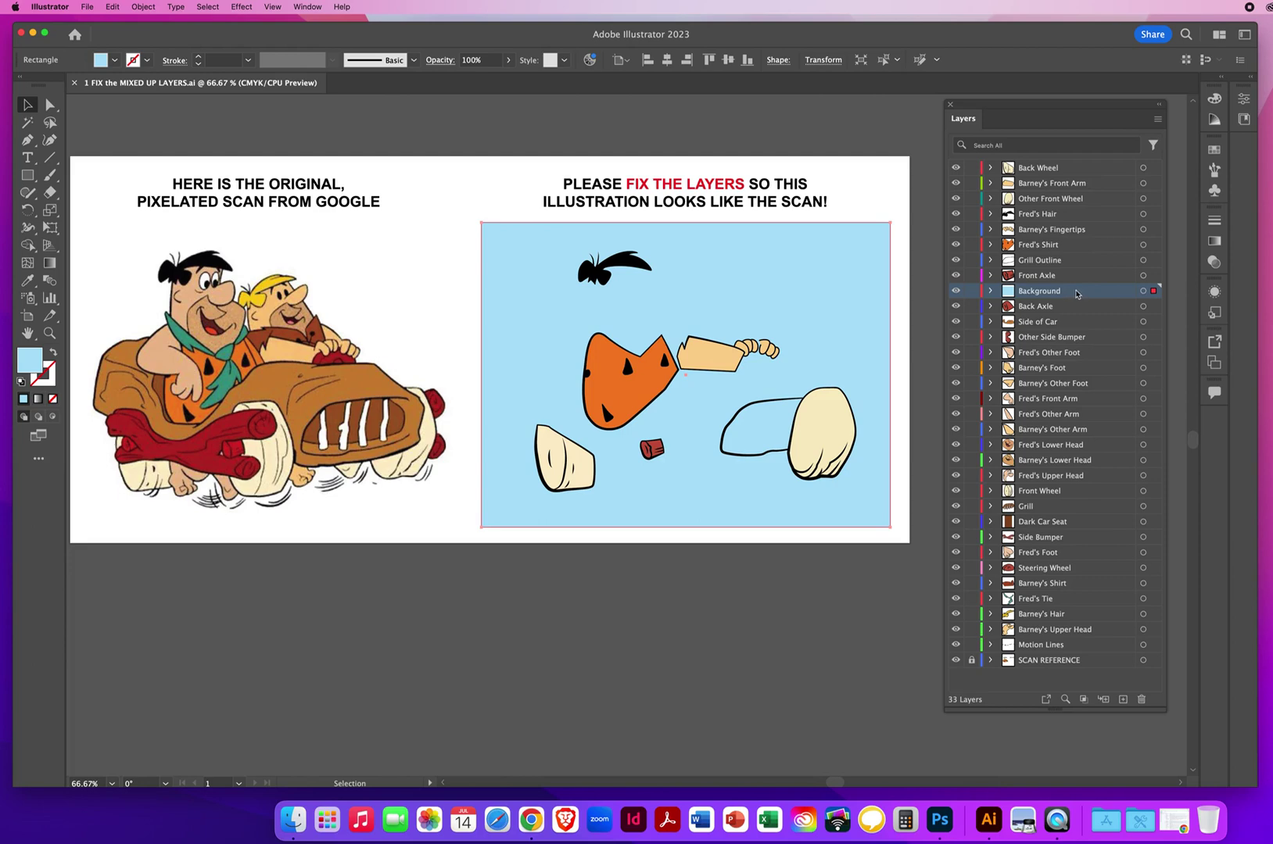
{"action": "left_click_drag", "start_coordinate": [1077, 294], "coordinate": [1088, 329]}
{"action": "left_click_drag", "start_coordinate": [1087, 333], "coordinate": [1105, 405]}
{"action": "left_click", "coordinate": [1072, 322]}
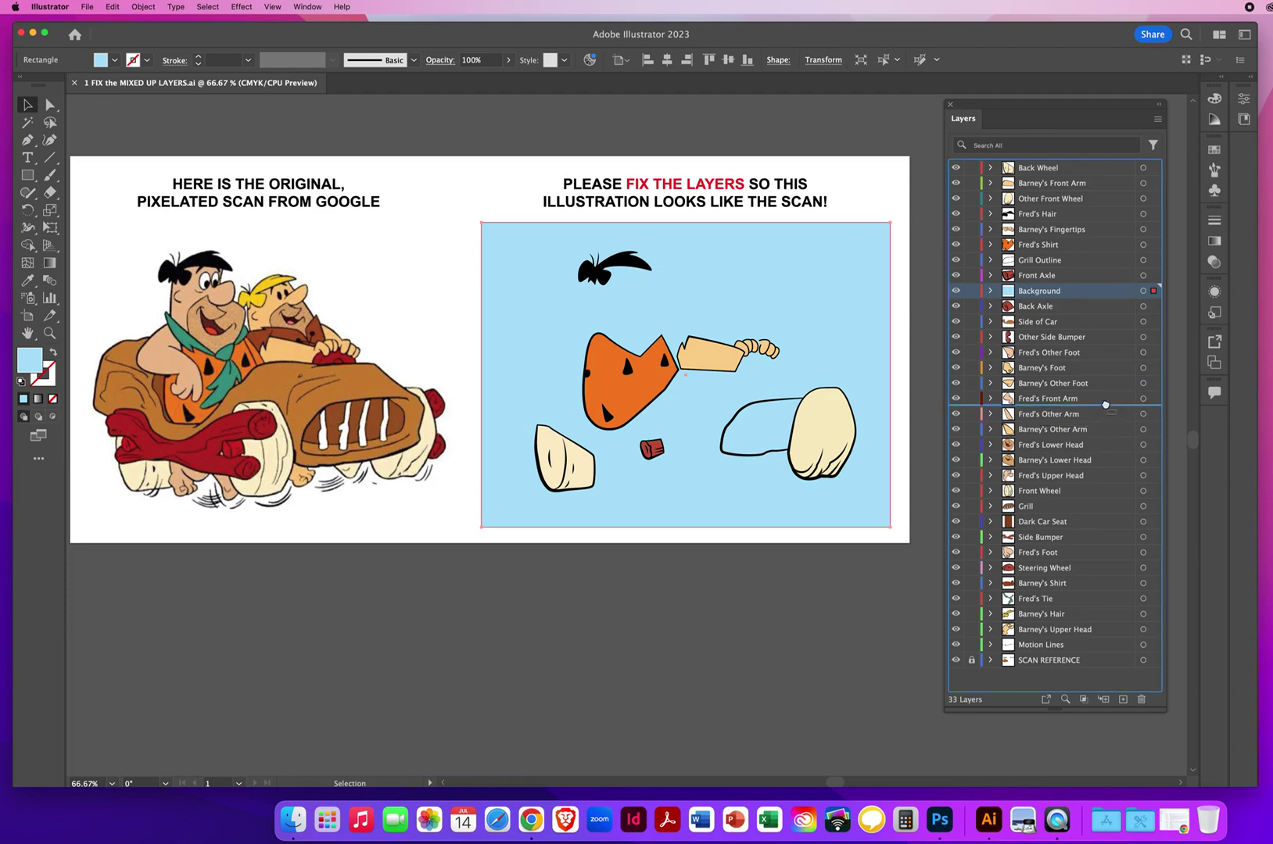
{"action": "left_click_drag", "start_coordinate": [1105, 405], "coordinate": [1103, 415]}
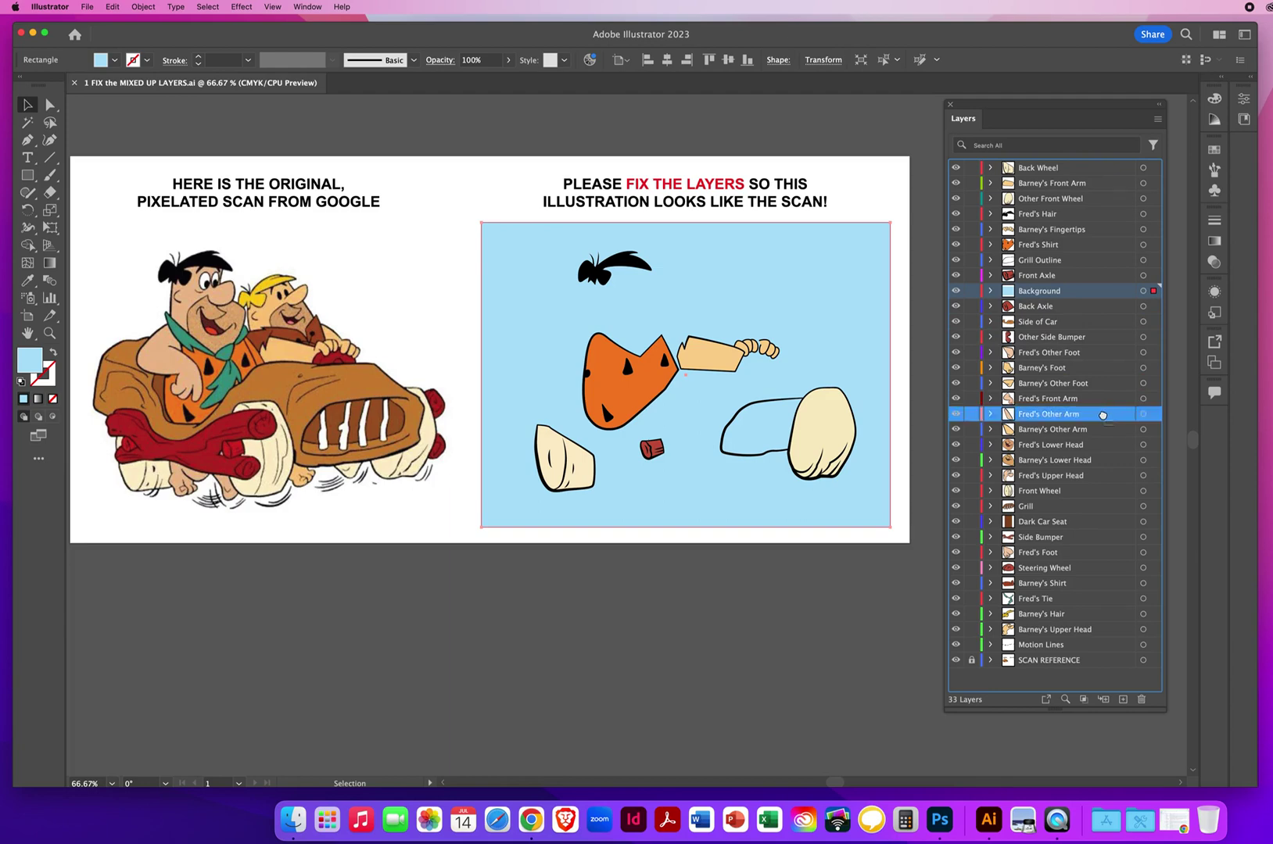
{"action": "left_click_drag", "start_coordinate": [1103, 415], "coordinate": [1073, 298]}
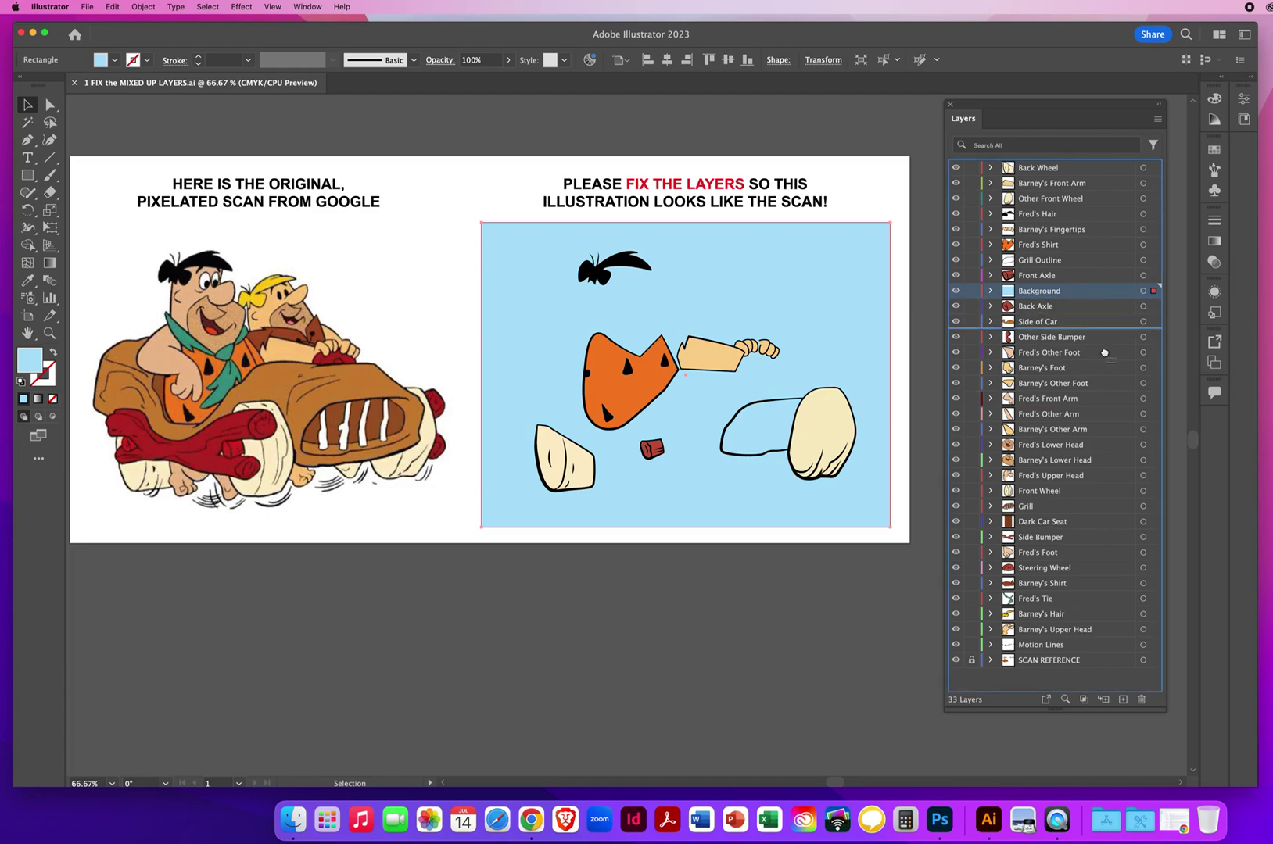
{"action": "left_click", "coordinate": [1107, 429]}
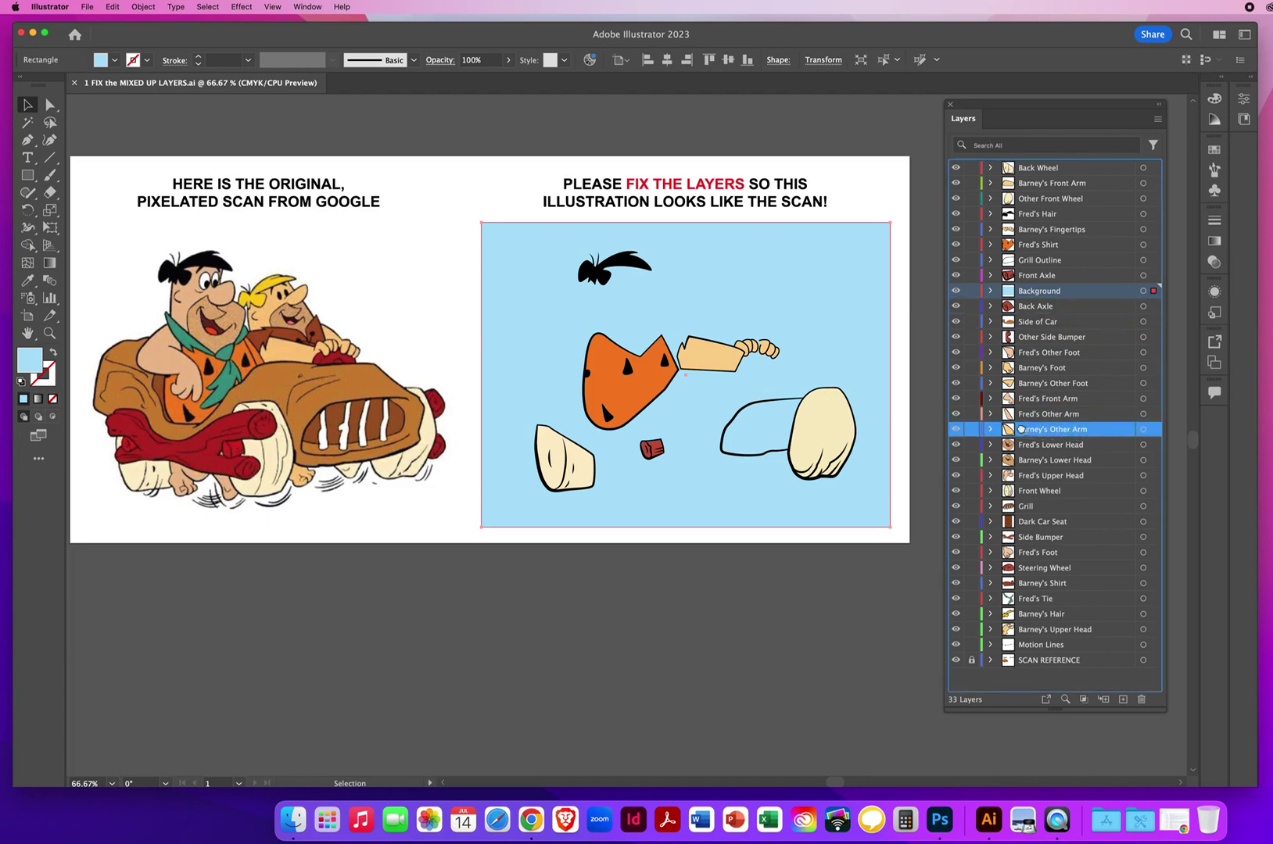
{"action": "left_click", "coordinate": [983, 429]}
{"action": "left_click", "coordinate": [983, 429]}
{"action": "left_click", "coordinate": [1025, 429]}
{"action": "left_click", "coordinate": [1054, 429]}
{"action": "left_click_drag", "start_coordinate": [1061, 430], "coordinate": [1061, 430]}
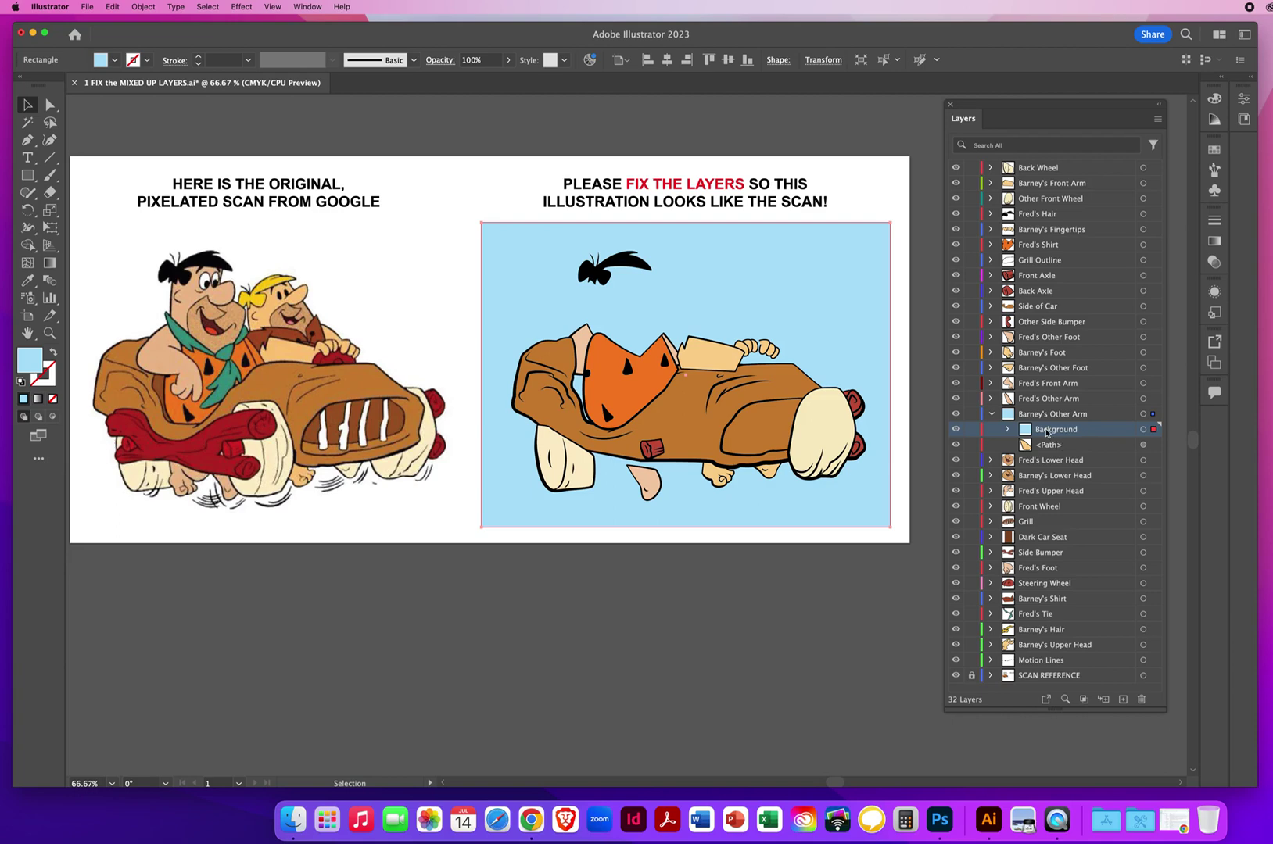
- Expand Barney's Other Arm to reveal the Background sublayer nested inside it
{"action": "left_click", "coordinate": [1065, 415]}
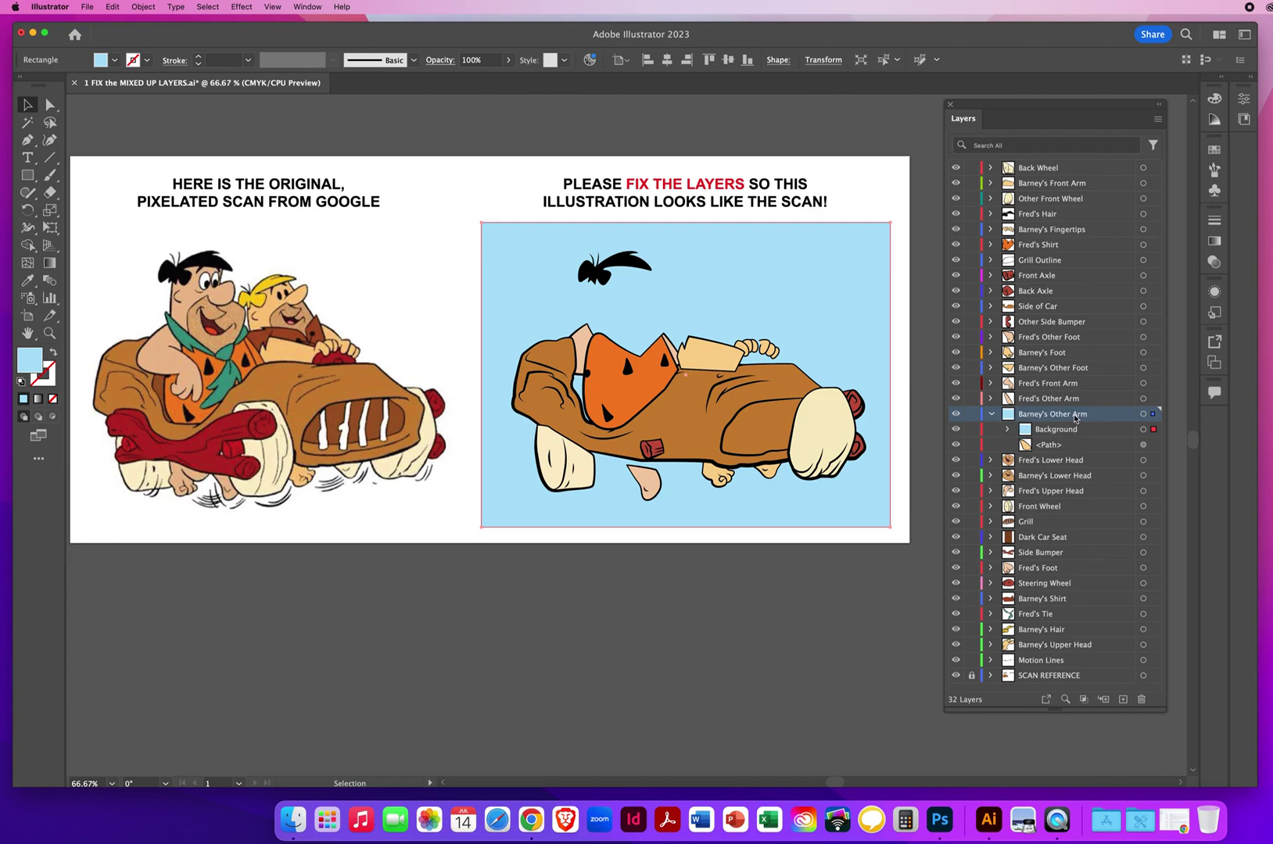
{"action": "left_click", "coordinate": [991, 414]}
{"action": "left_click", "coordinate": [991, 414]}
{"action": "left_click", "coordinate": [992, 414]}
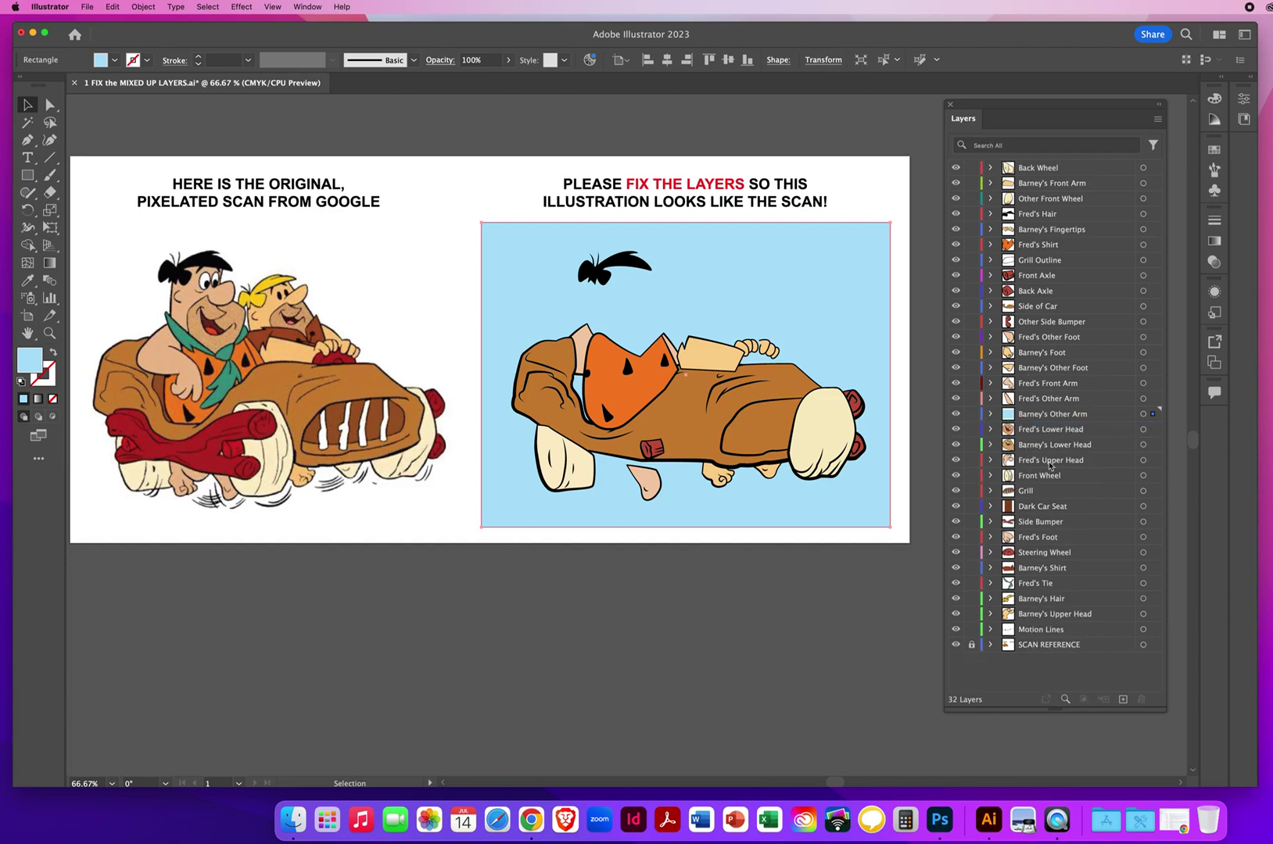
{"action": "left_click", "coordinate": [1032, 416]}
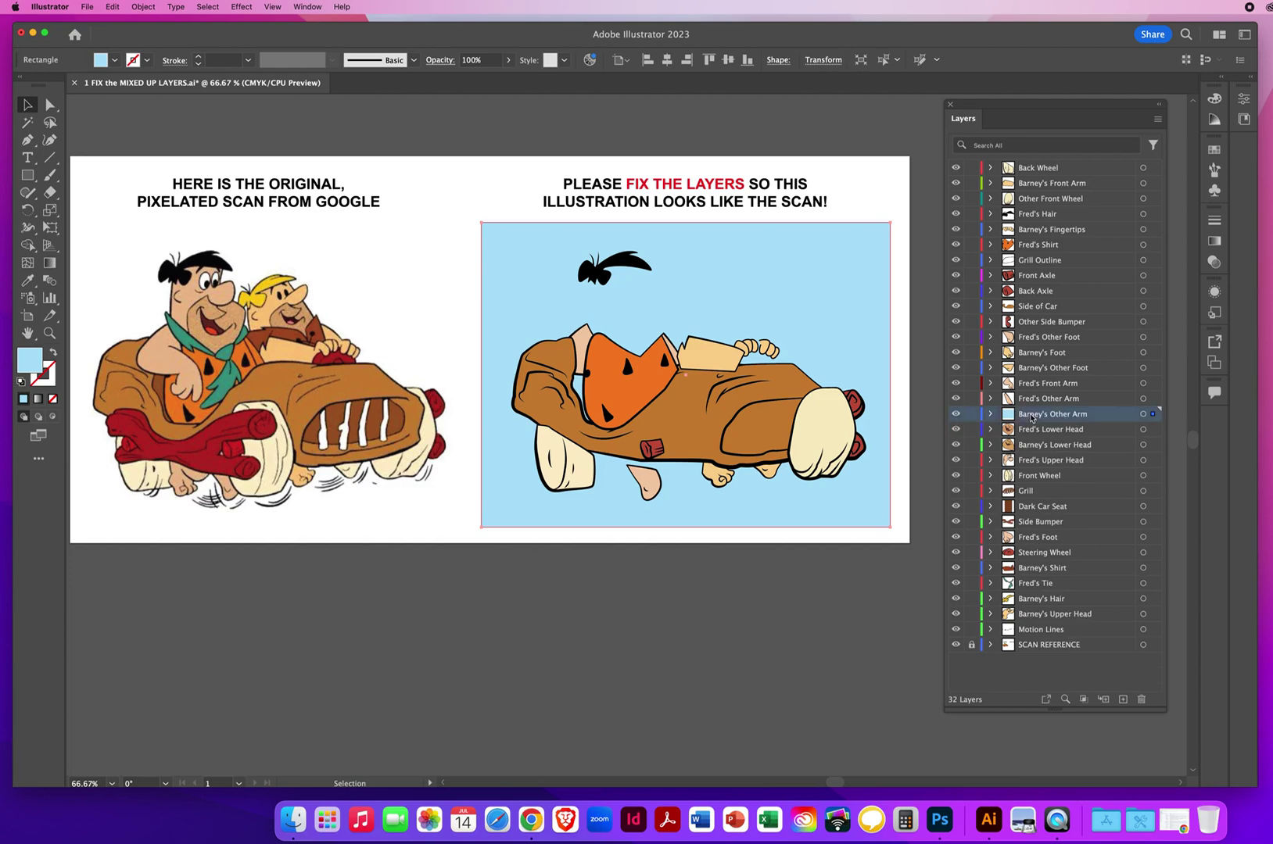
{"action": "left_click", "coordinate": [990, 414]}
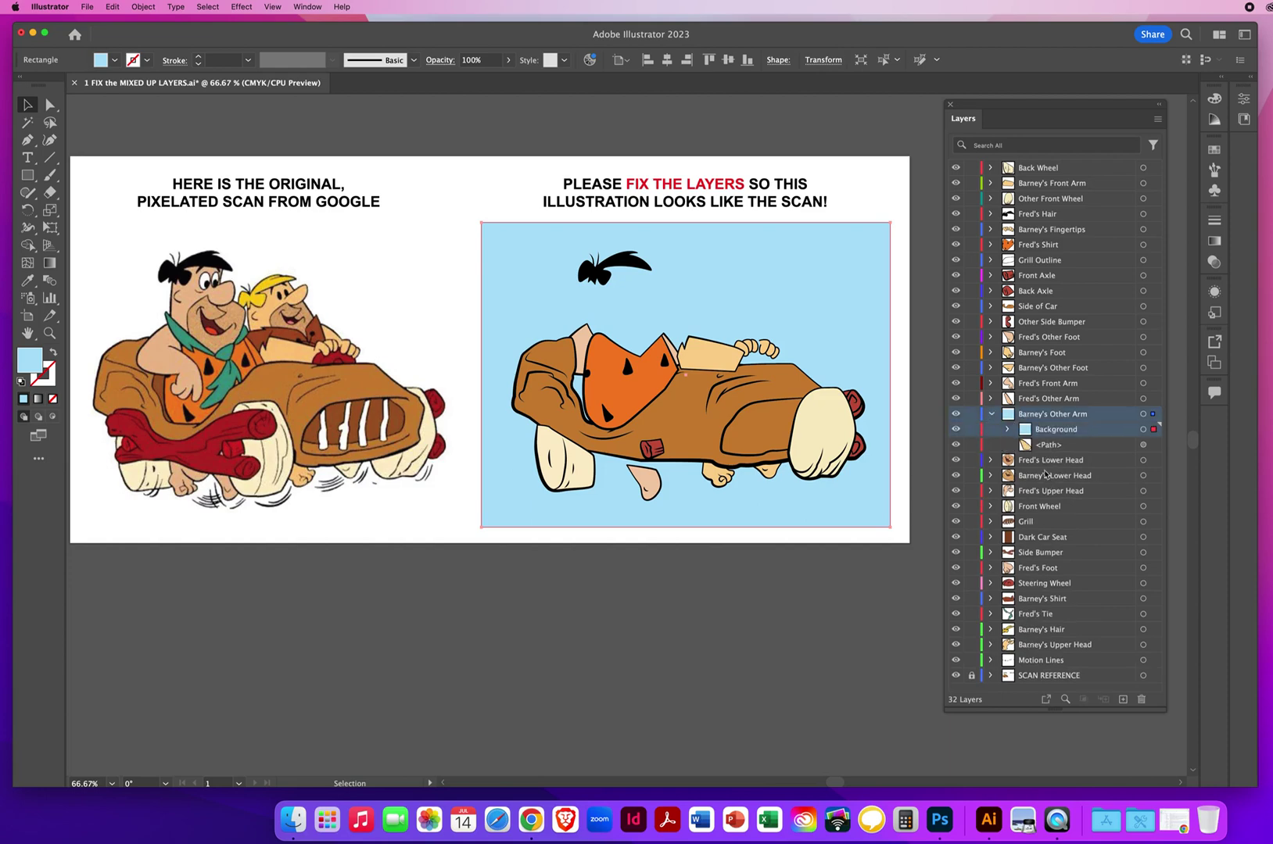
{"action": "left_click", "coordinate": [990, 415]}
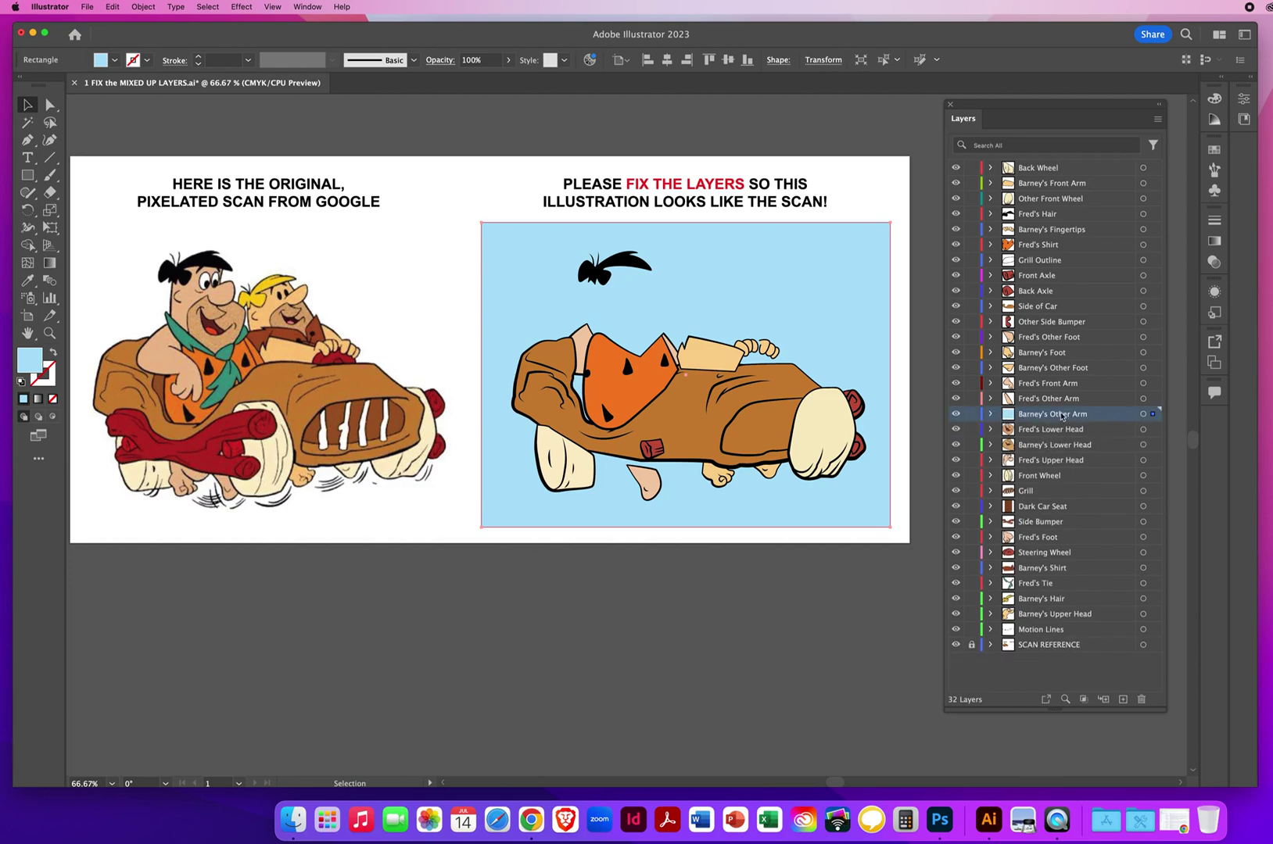
{"action": "left_click", "coordinate": [992, 414]}
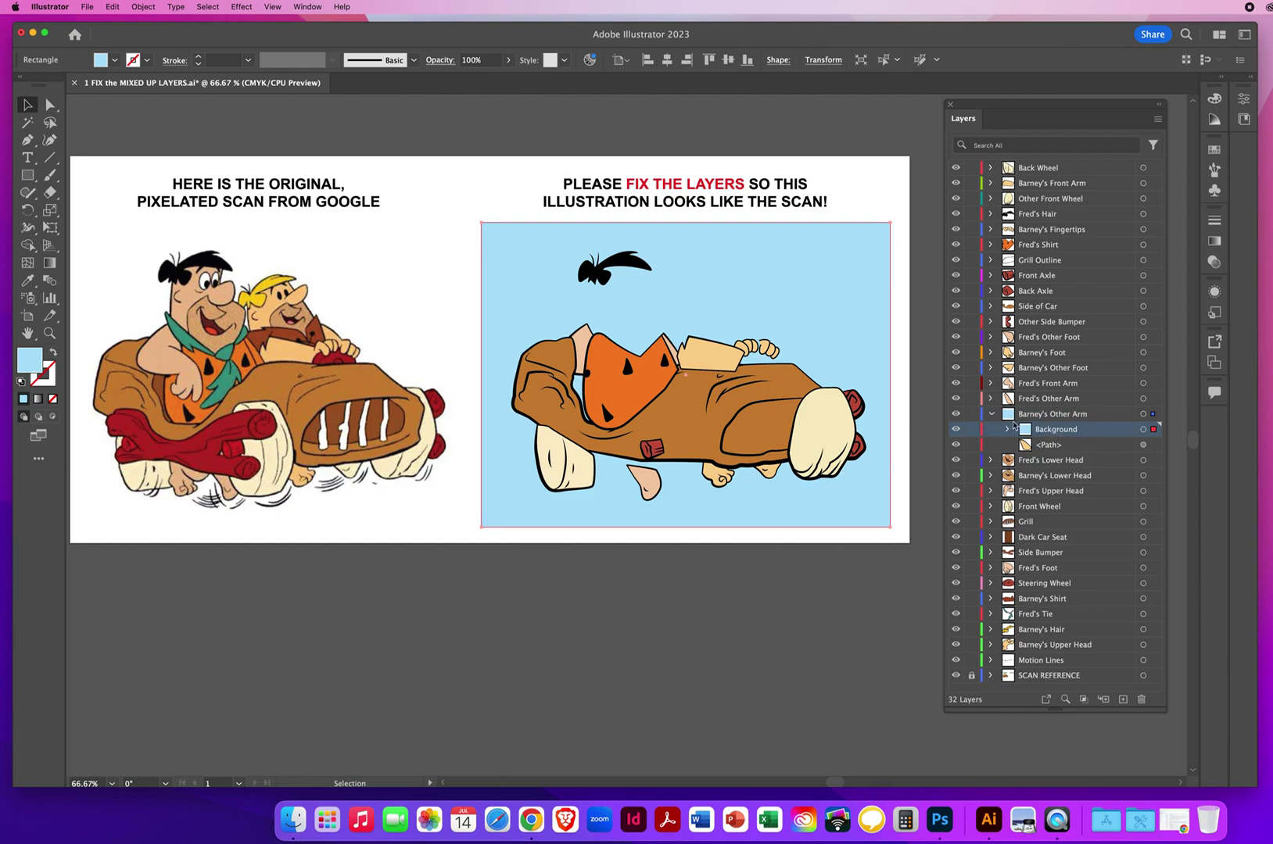
{"action": "left_click", "coordinate": [991, 414]}
{"action": "left_click", "coordinate": [991, 415]}
- Pull Background out of Barney's Other Arm and drop it just above SCAN REFERENCE
{"action": "left_click_drag", "start_coordinate": [1092, 431], "coordinate": [1092, 468]}
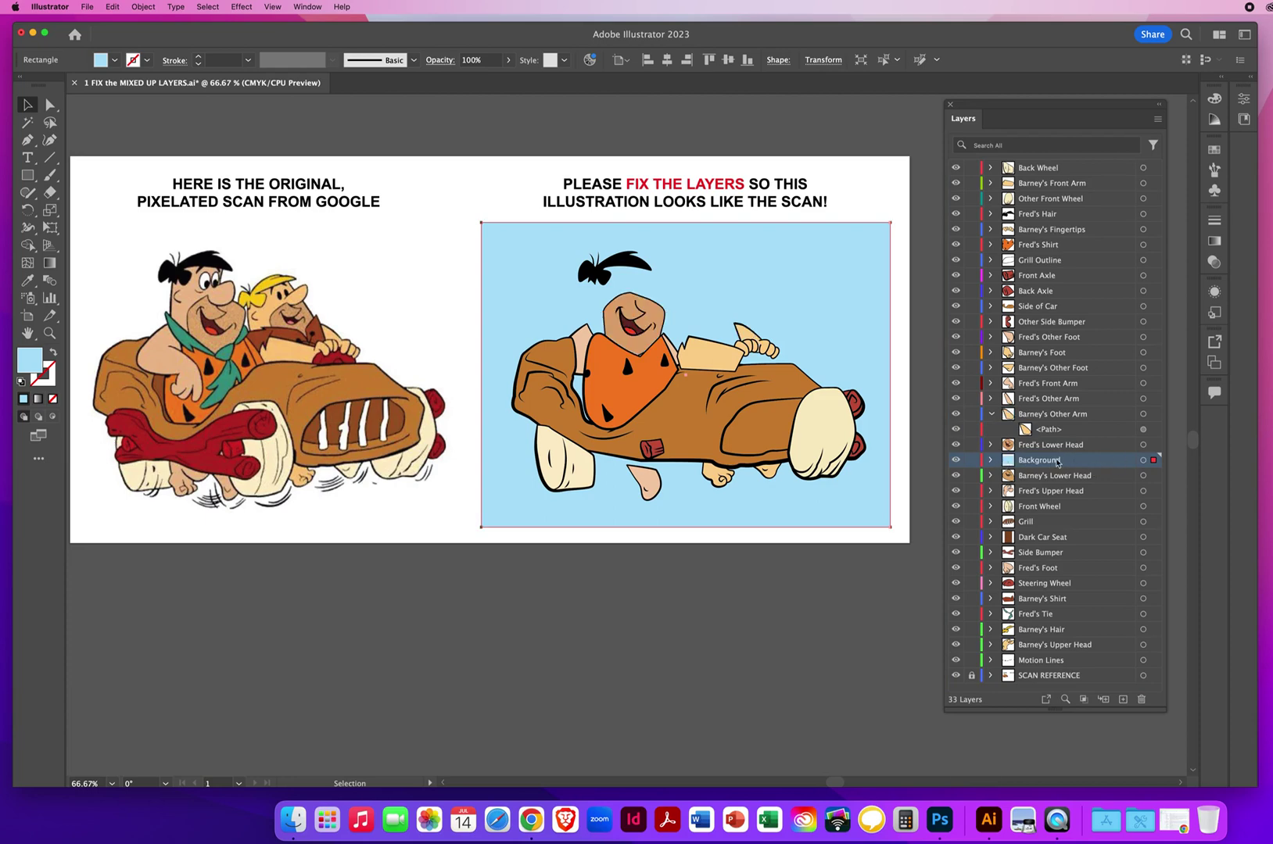
{"action": "left_click", "coordinate": [1043, 416]}
{"action": "left_click", "coordinate": [992, 416]}
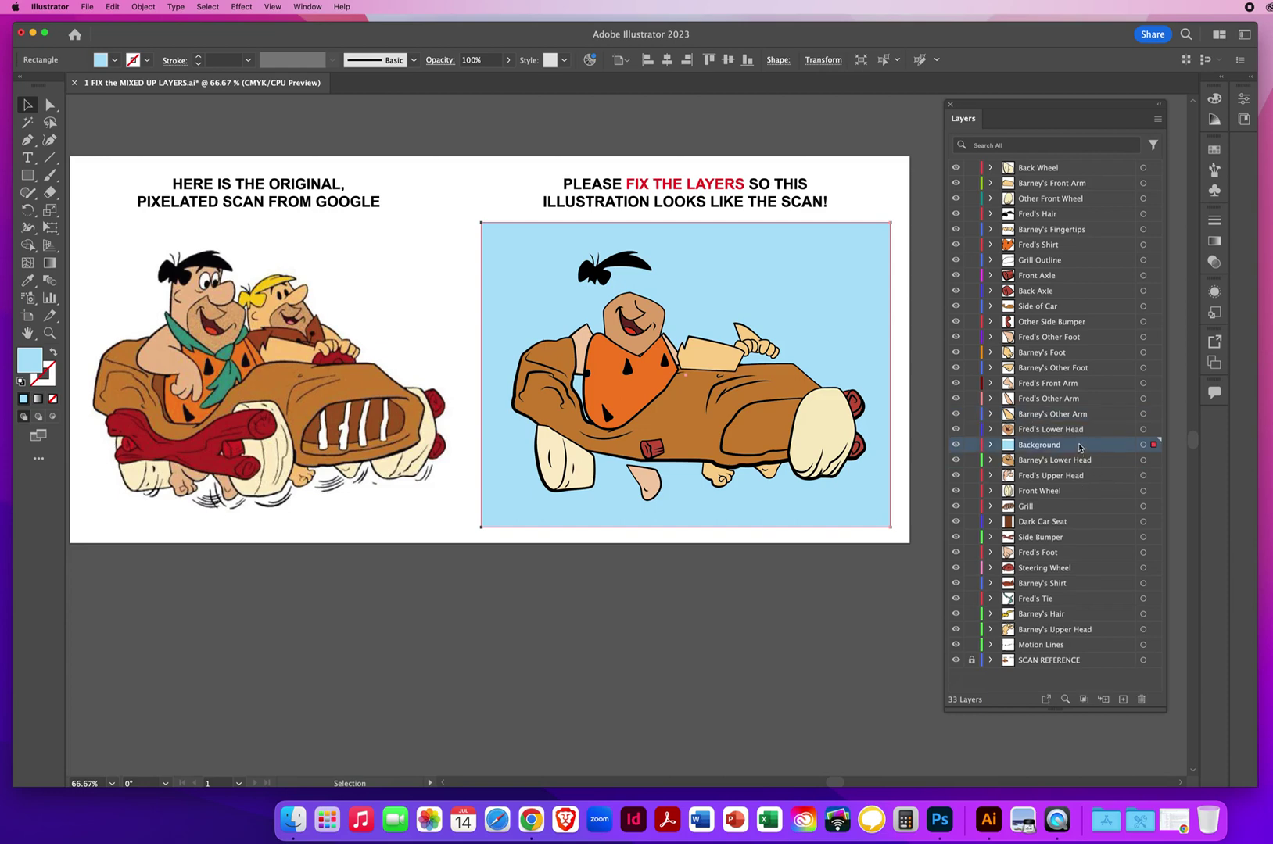
{"action": "left_click_drag", "start_coordinate": [1080, 447], "coordinate": [1086, 653]}
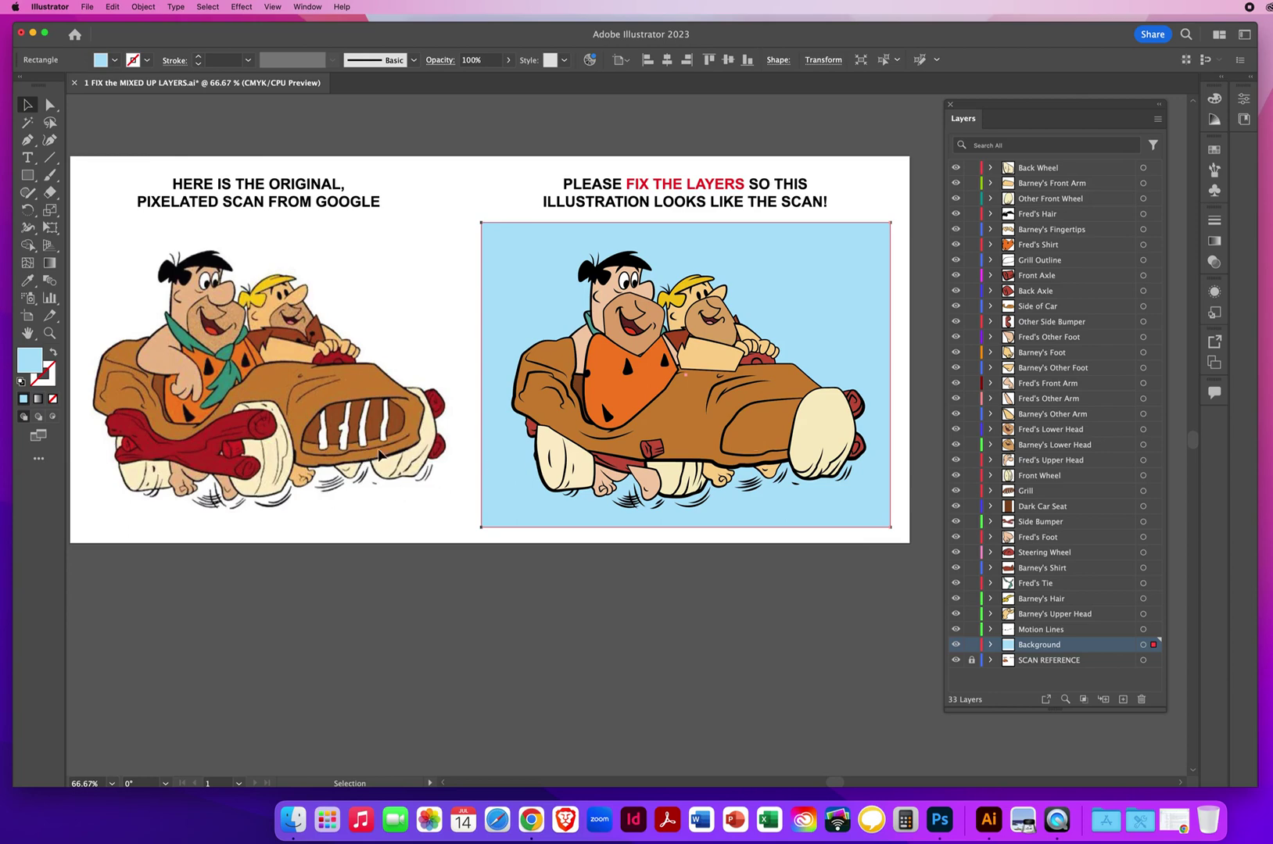
- Move the Other Front Wheel layer below Side of Car so it sits behind the body
{"action": "left_click", "coordinate": [817, 433]}
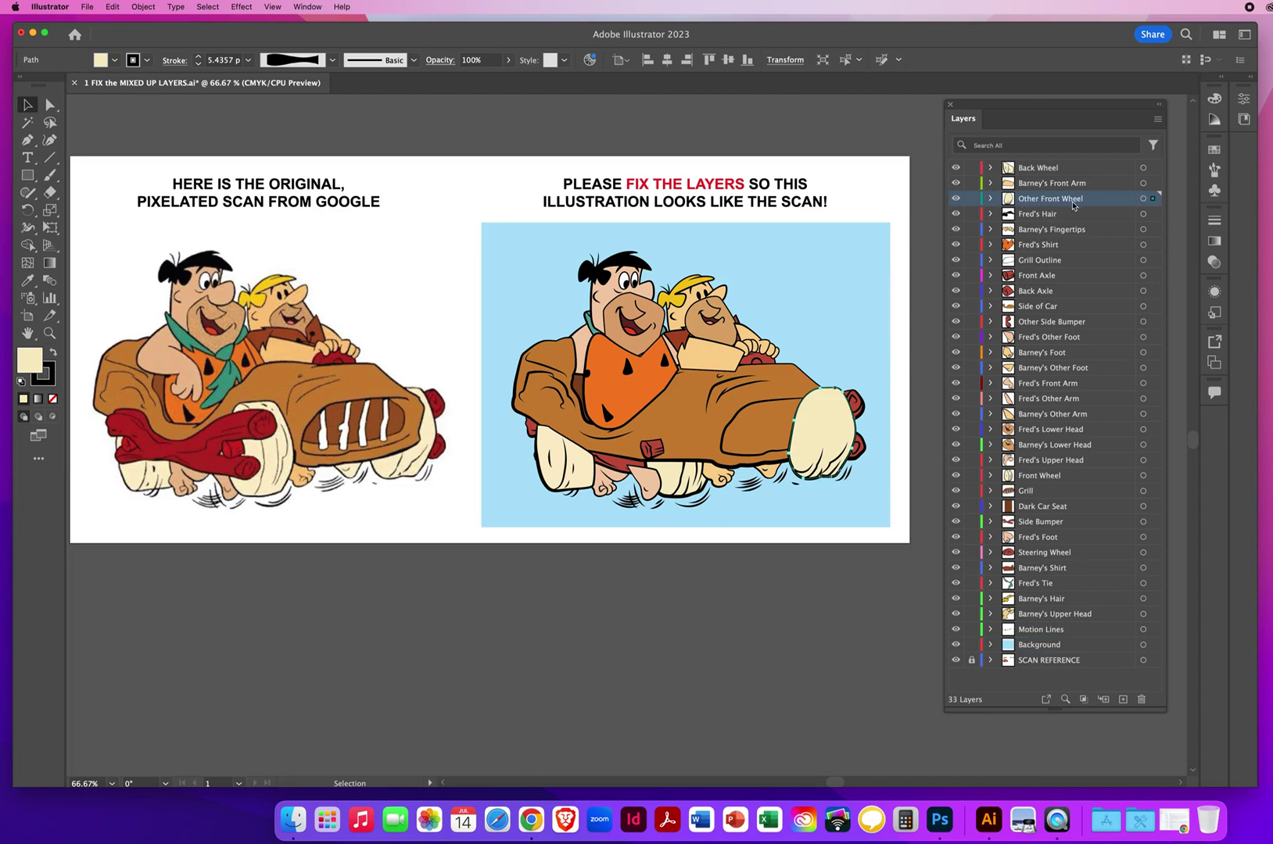
{"action": "left_click", "coordinate": [784, 428]}
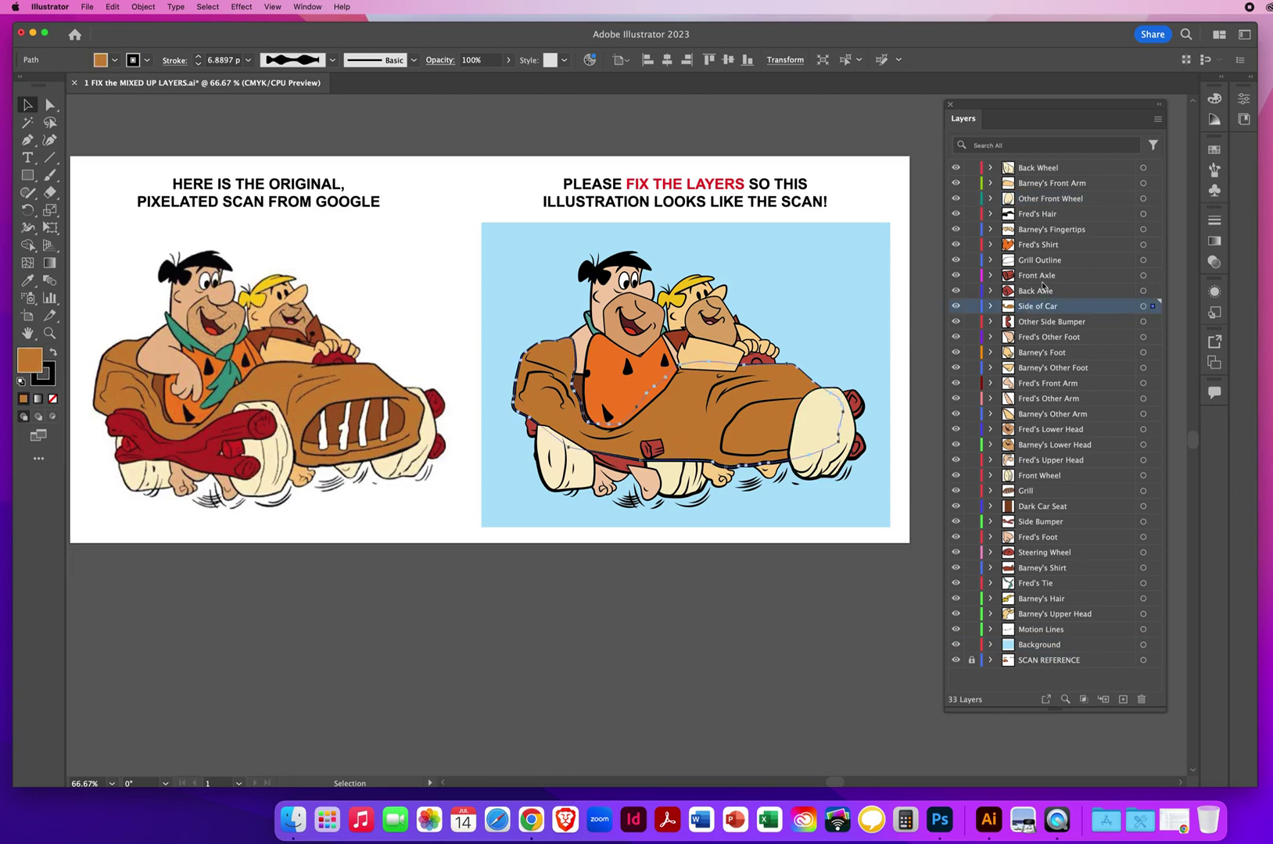
{"action": "left_click", "coordinate": [1092, 202]}
{"action": "left_click_drag", "start_coordinate": [1095, 201], "coordinate": [1085, 314]}
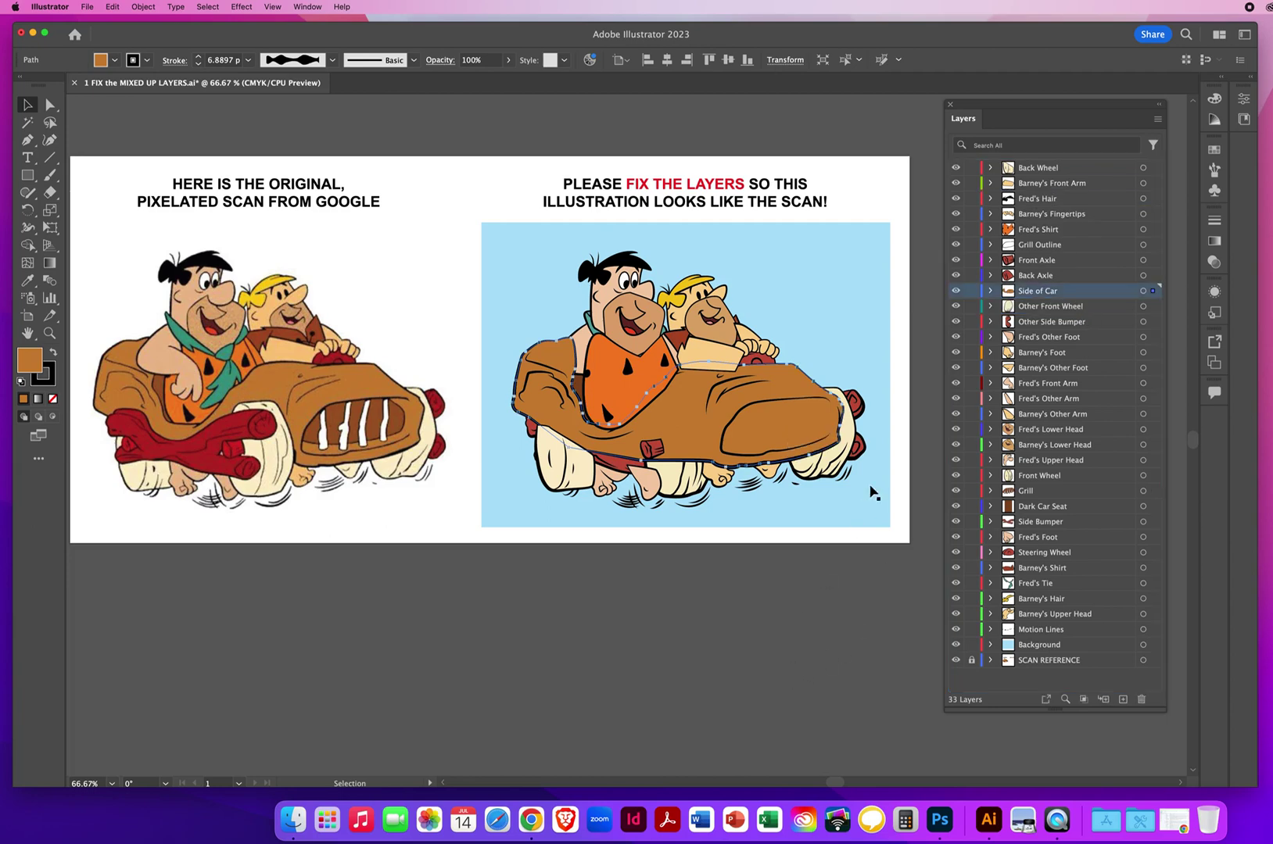
{"action": "left_click", "coordinate": [883, 426]}
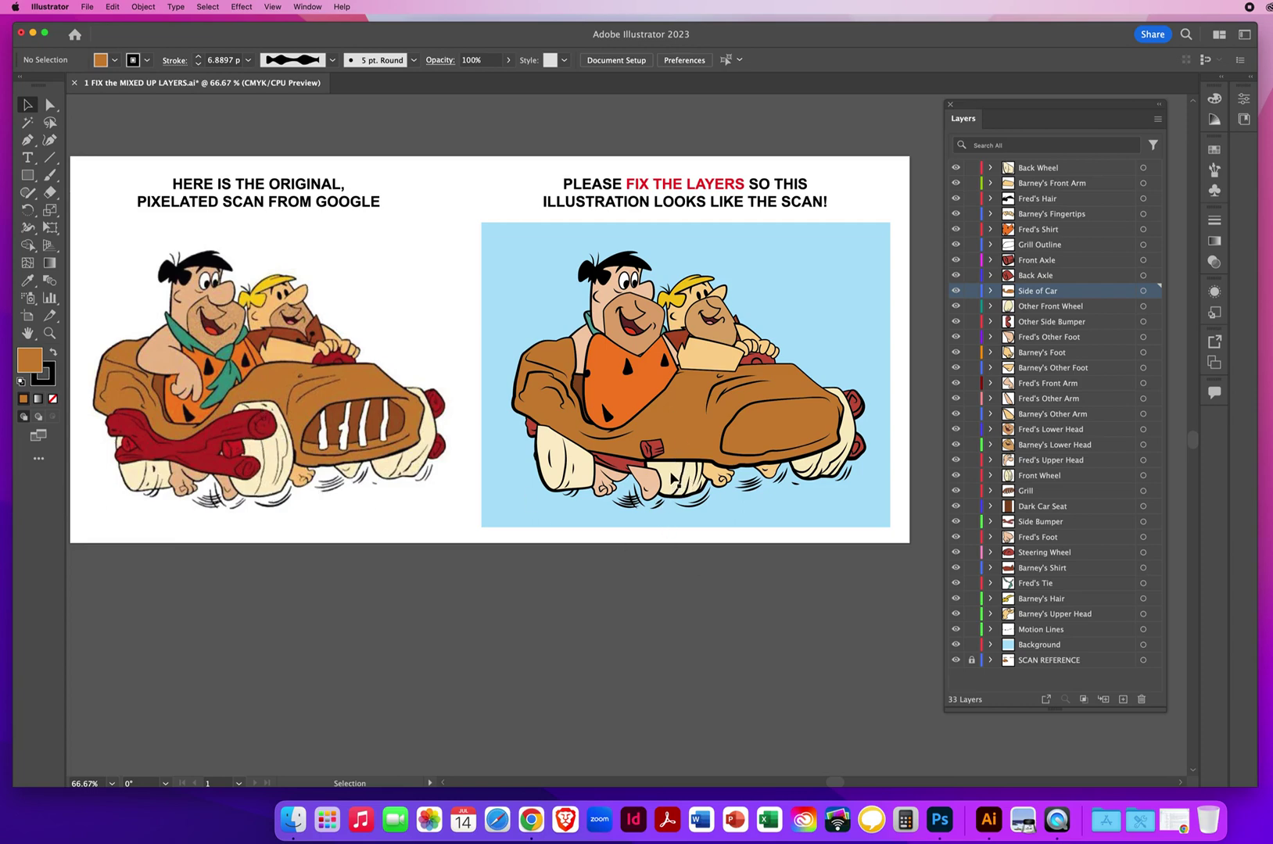
- Bring the Front Wheel layer above Side of Car so the near wheel overlaps it
{"action": "left_click", "coordinate": [672, 478]}
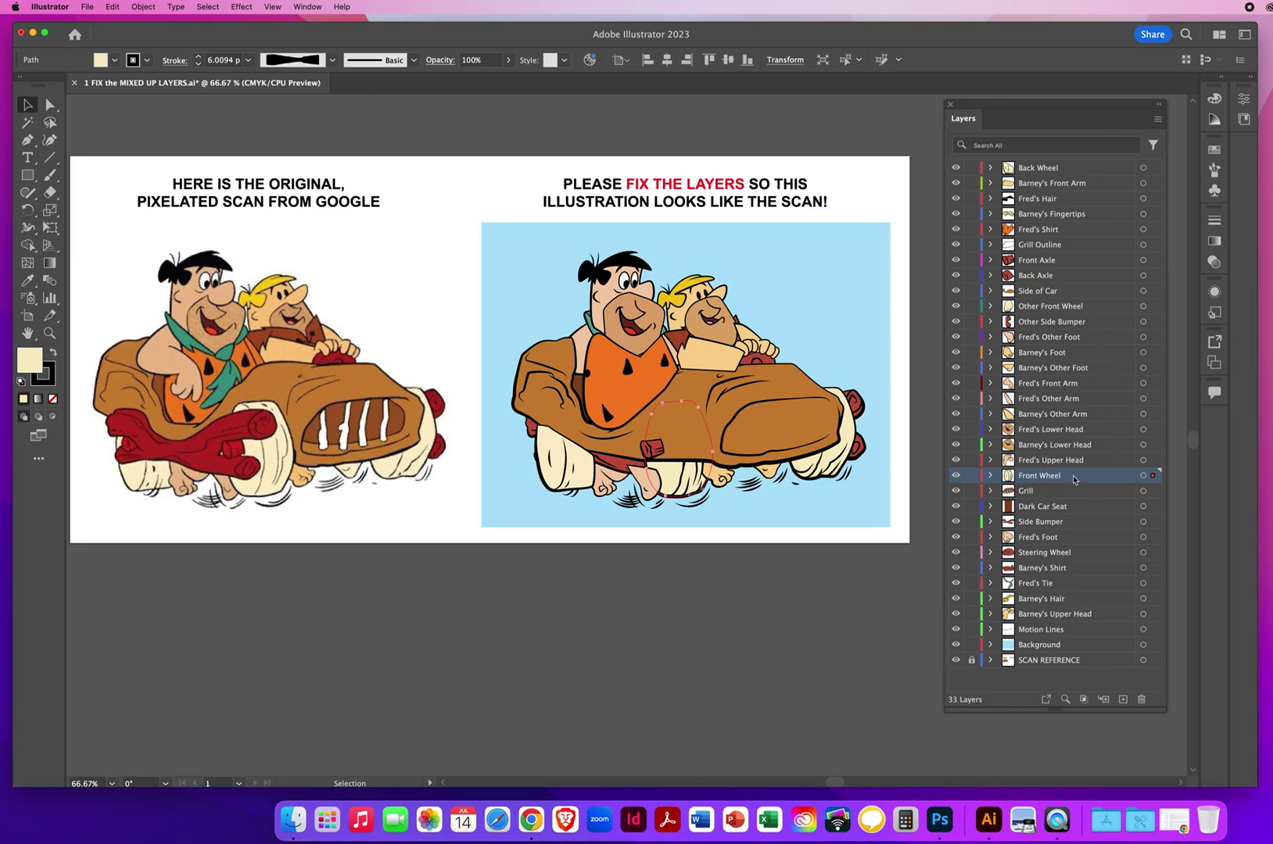
{"action": "left_click_drag", "start_coordinate": [1082, 475], "coordinate": [1074, 283]}
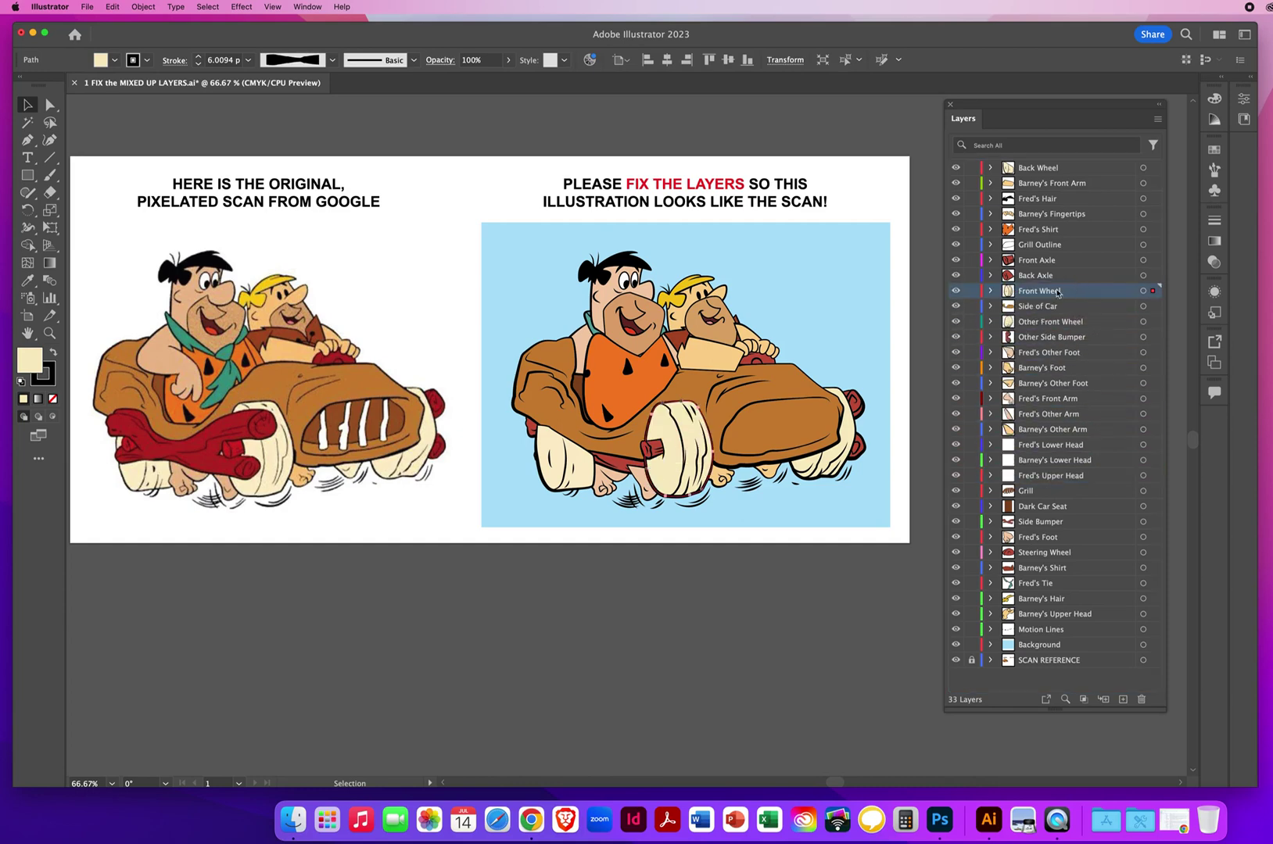
{"action": "left_click", "coordinate": [692, 630]}
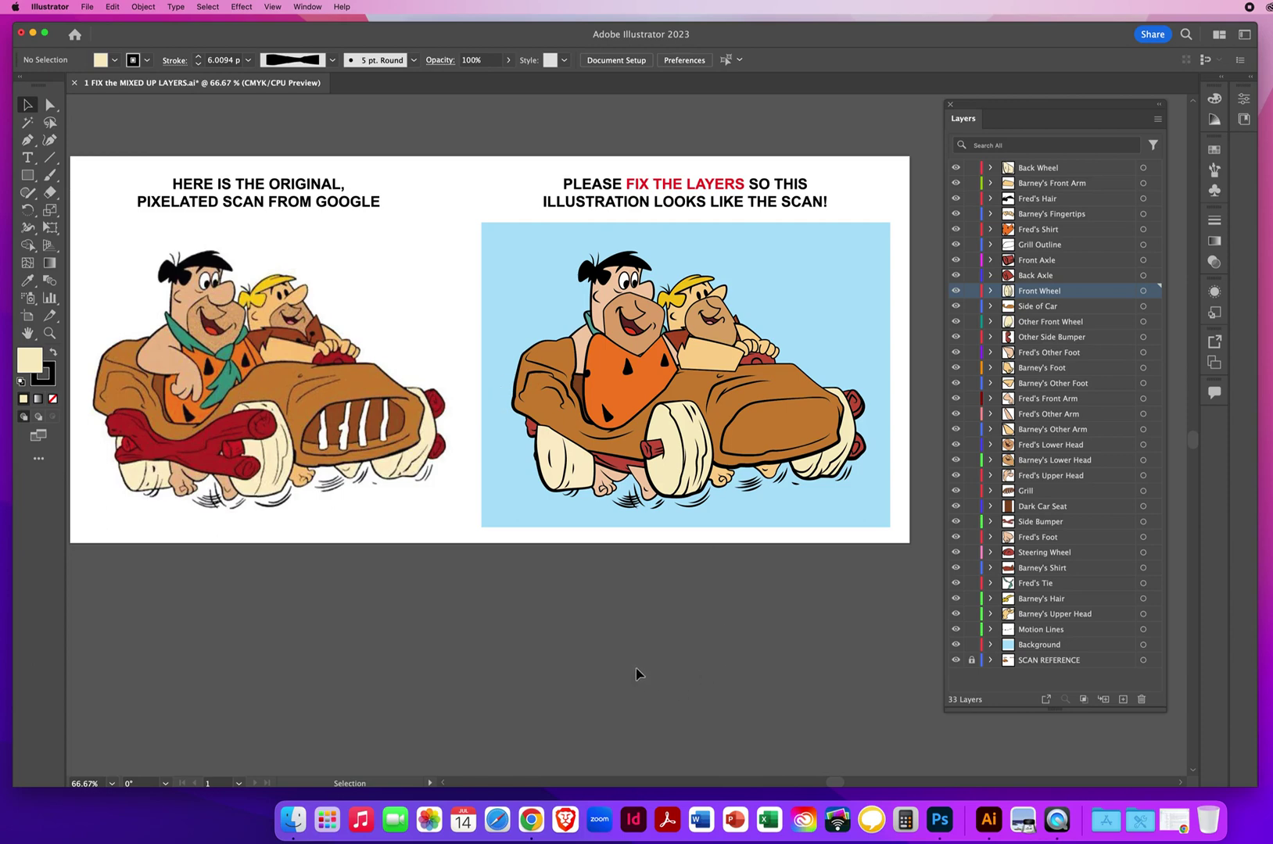
- Select the red bumper and move its Side Bumper layer above Front Wheel
{"action": "left_click", "coordinate": [529, 430]}
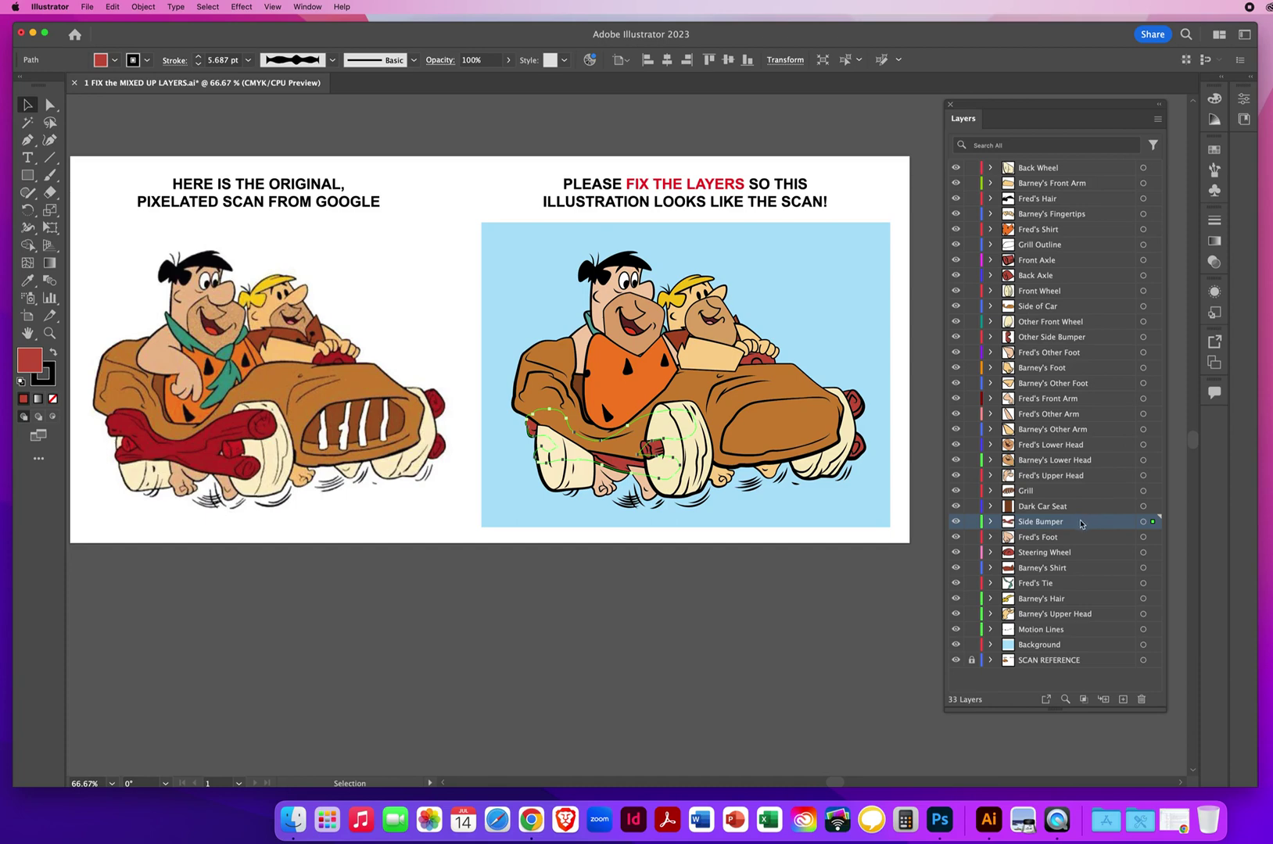
{"action": "mouse_move", "coordinate": [1079, 524]}
{"action": "left_mouse_down"}
{"action": "mouse_move", "coordinate": [1081, 310]}
{"action": "mouse_move", "coordinate": [1067, 283]}
{"action": "left_mouse_up"}
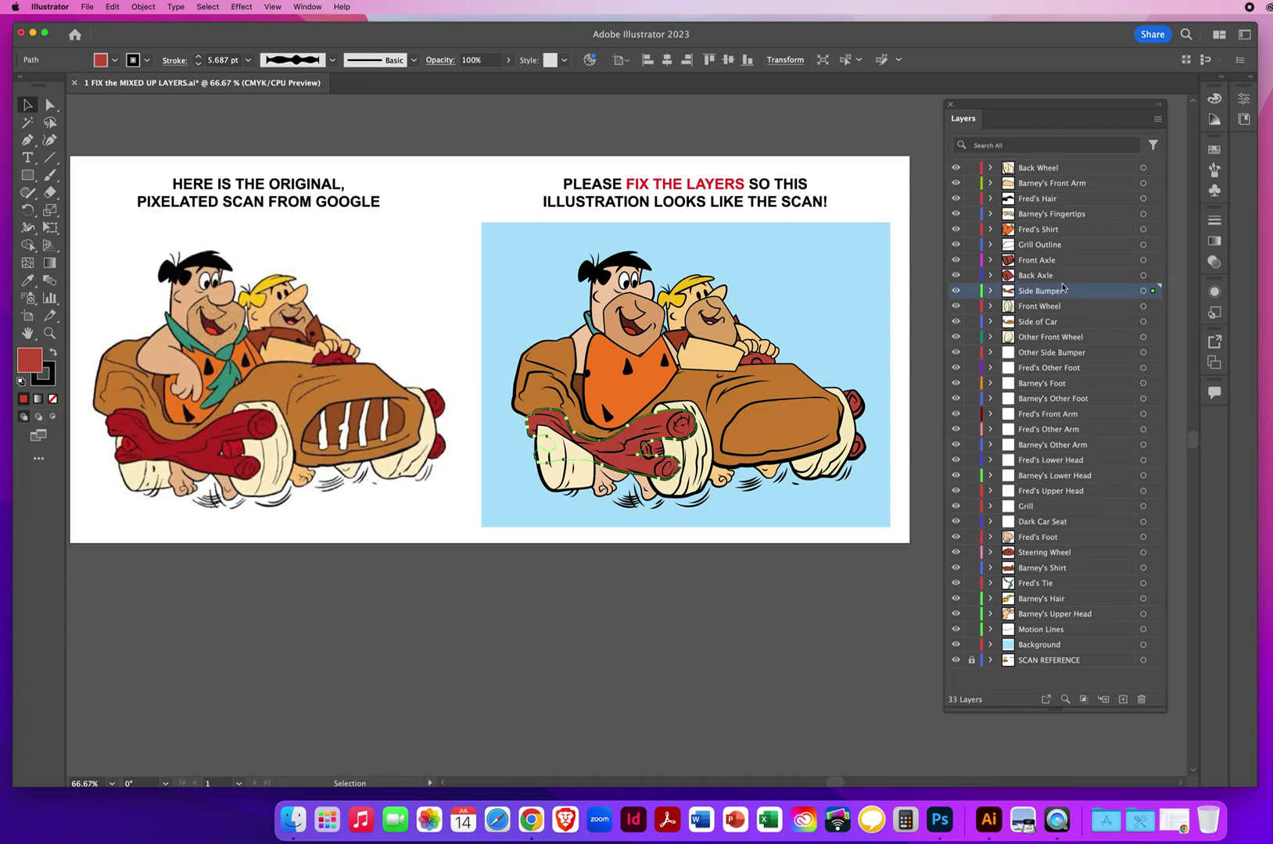
{"action": "left_click", "coordinate": [588, 656]}
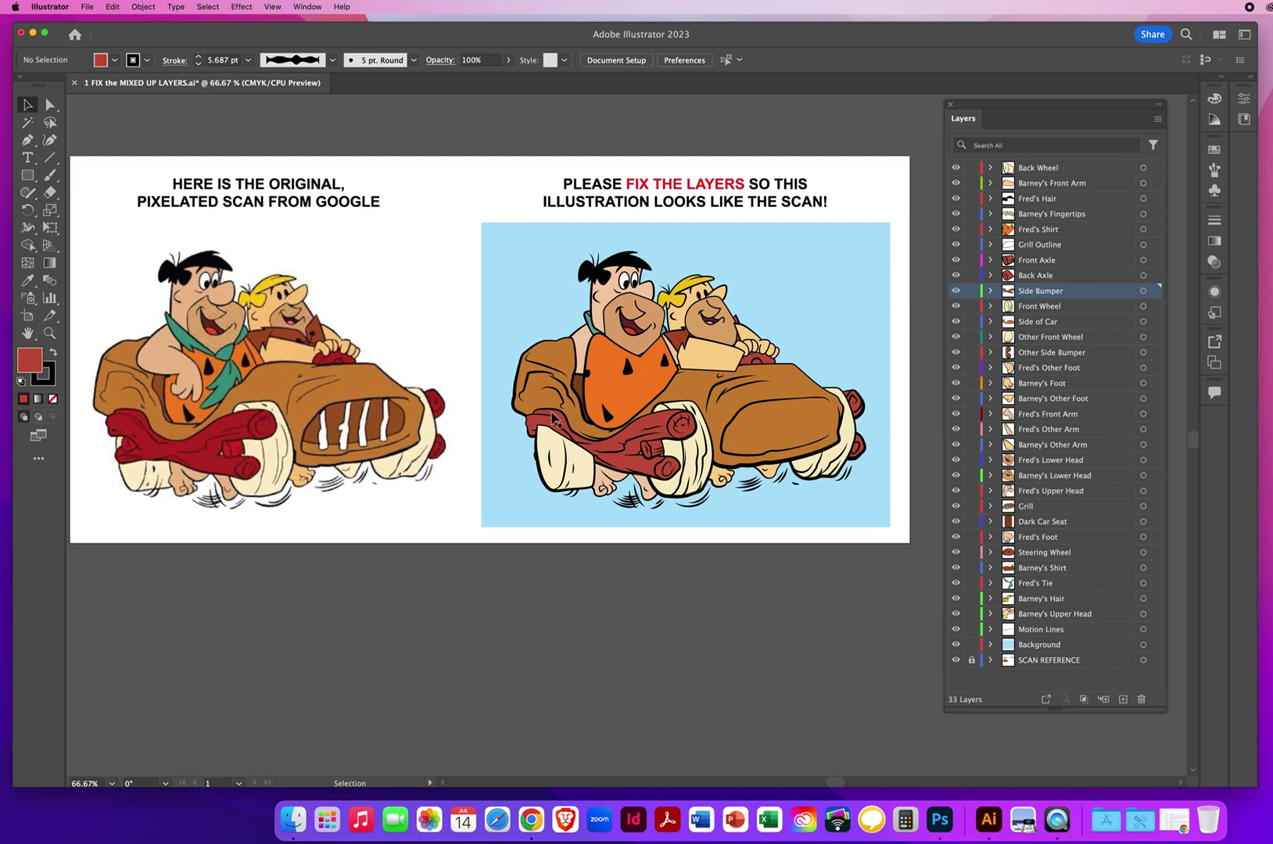
{"action": "left_click", "coordinate": [274, 7]}
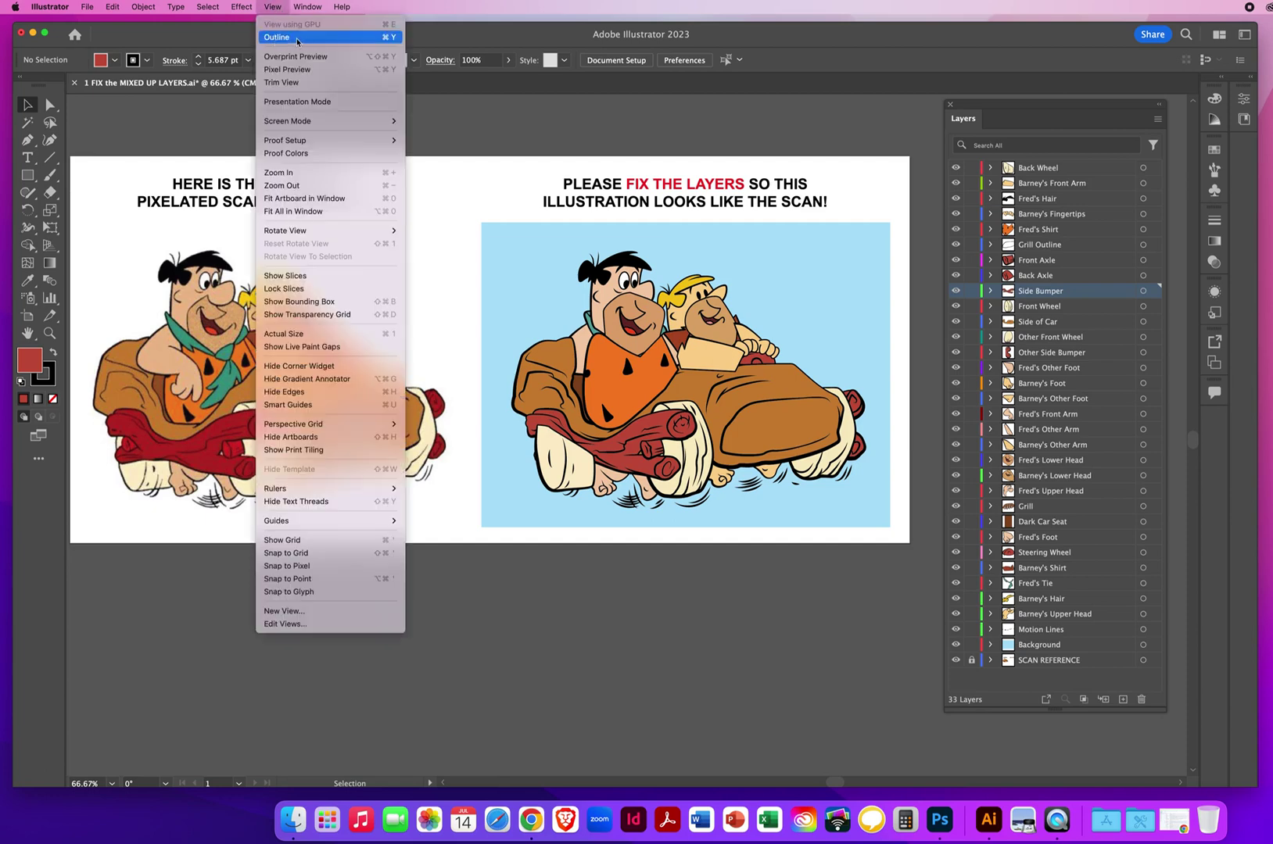
{"action": "left_click", "coordinate": [298, 38]}
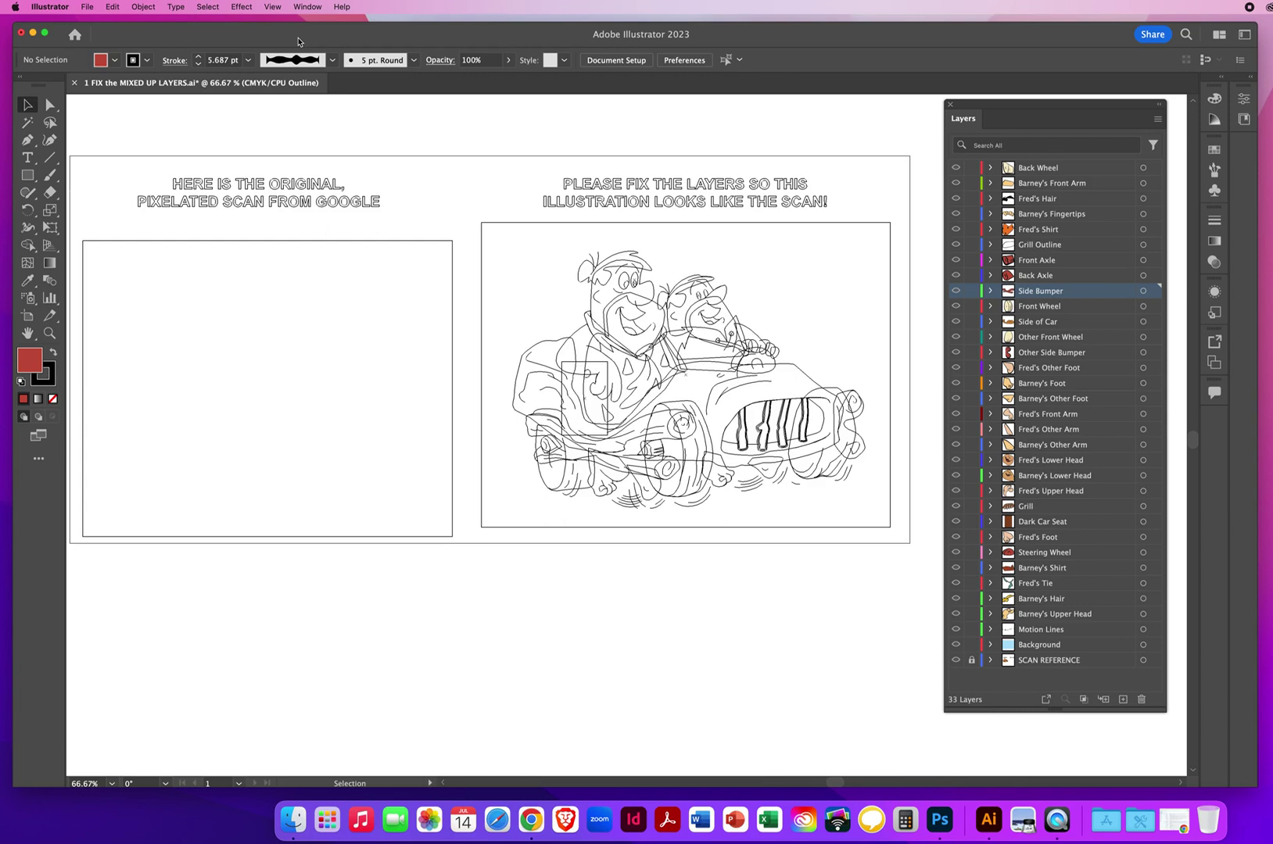
{"action": "left_click", "coordinate": [550, 448]}
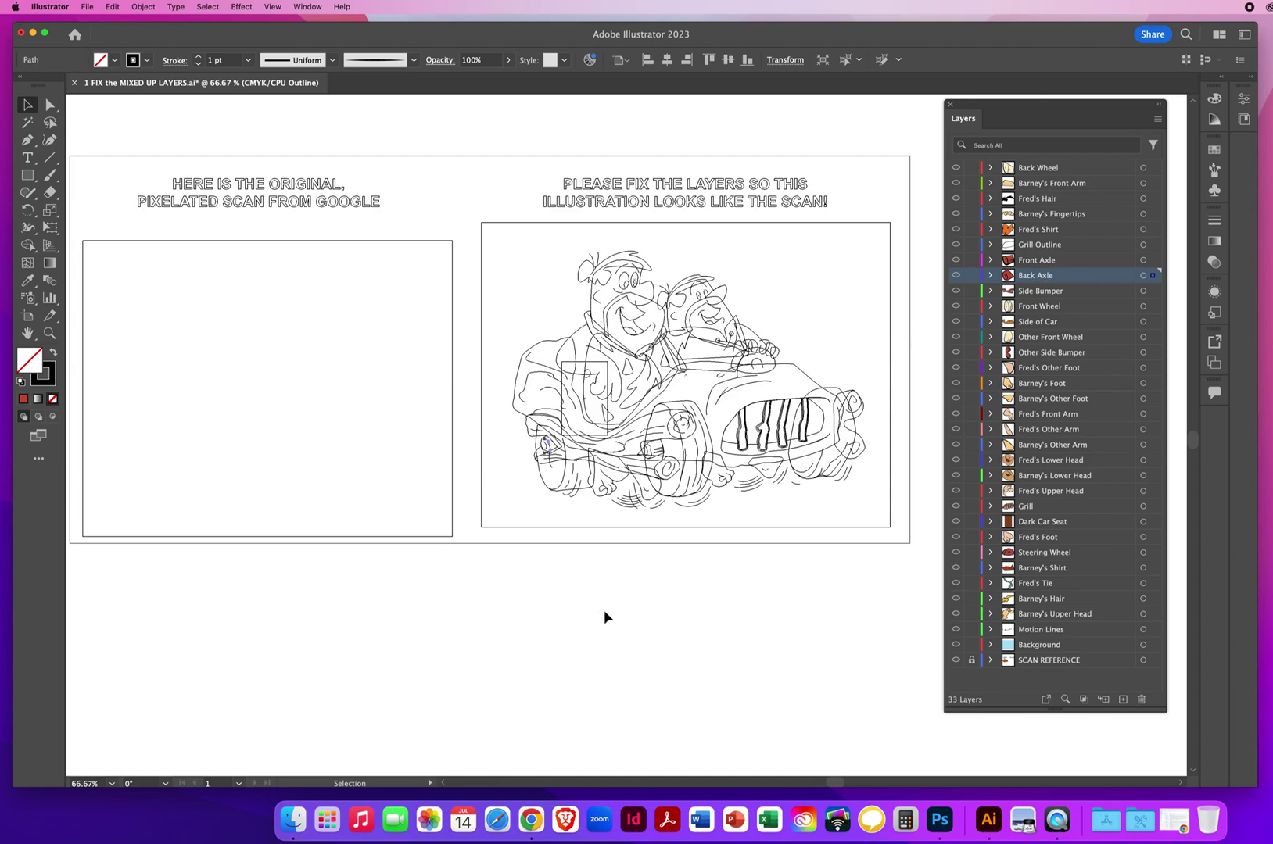
{"action": "left_click", "coordinate": [276, 7]}
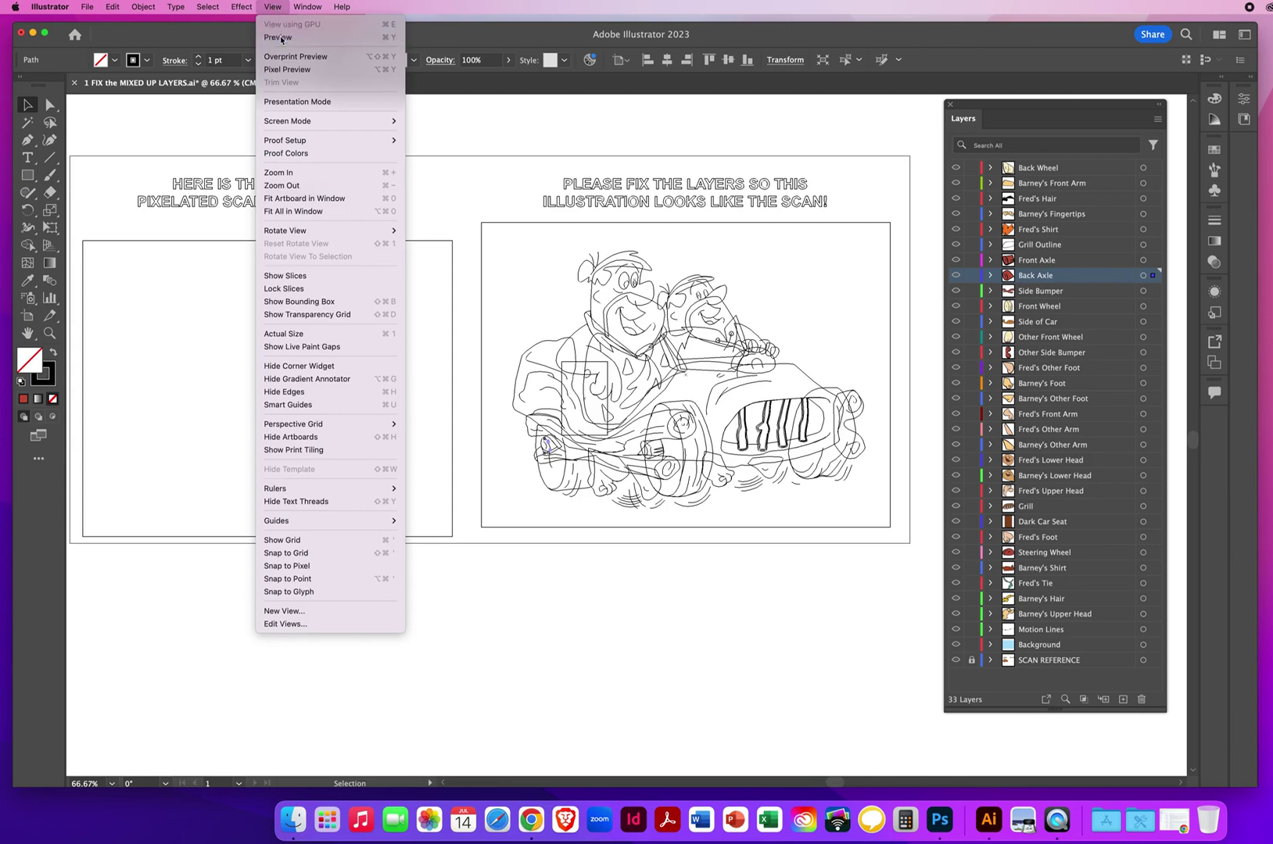
{"action": "left_click", "coordinate": [281, 37]}
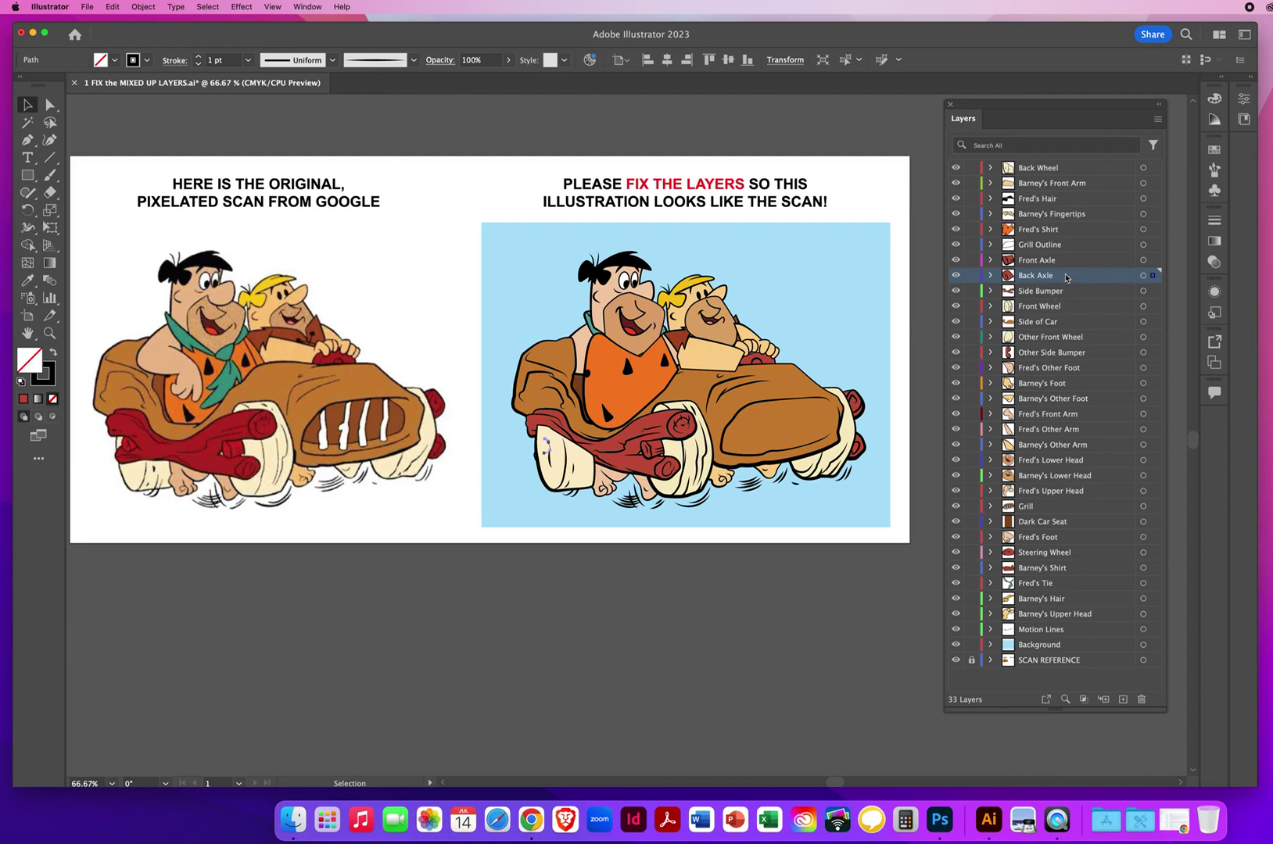
- Reposition the Back Axle layer above Front Axle in the layer stack
{"action": "left_click_drag", "start_coordinate": [1065, 277], "coordinate": [1063, 255]}
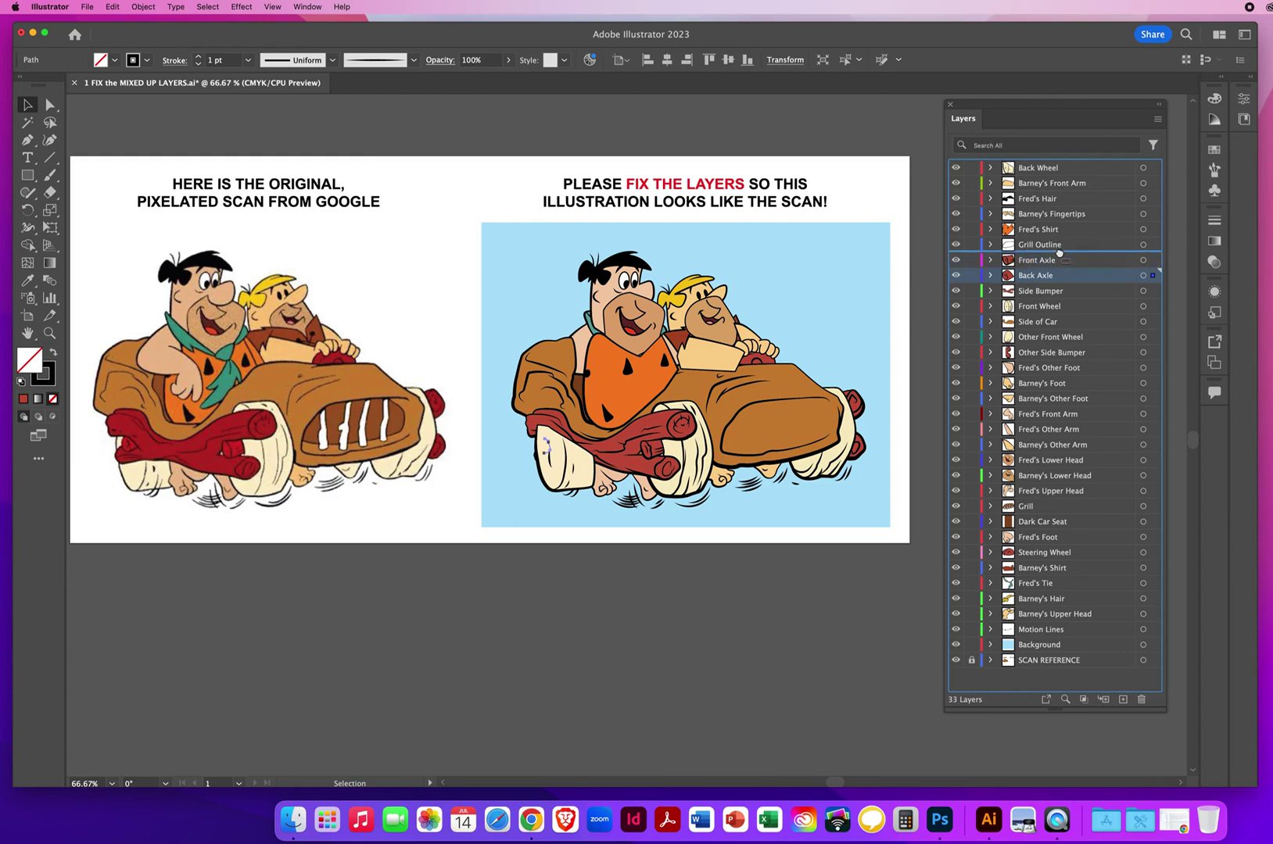
{"action": "left_click_drag", "start_coordinate": [1060, 252], "coordinate": [1059, 254]}
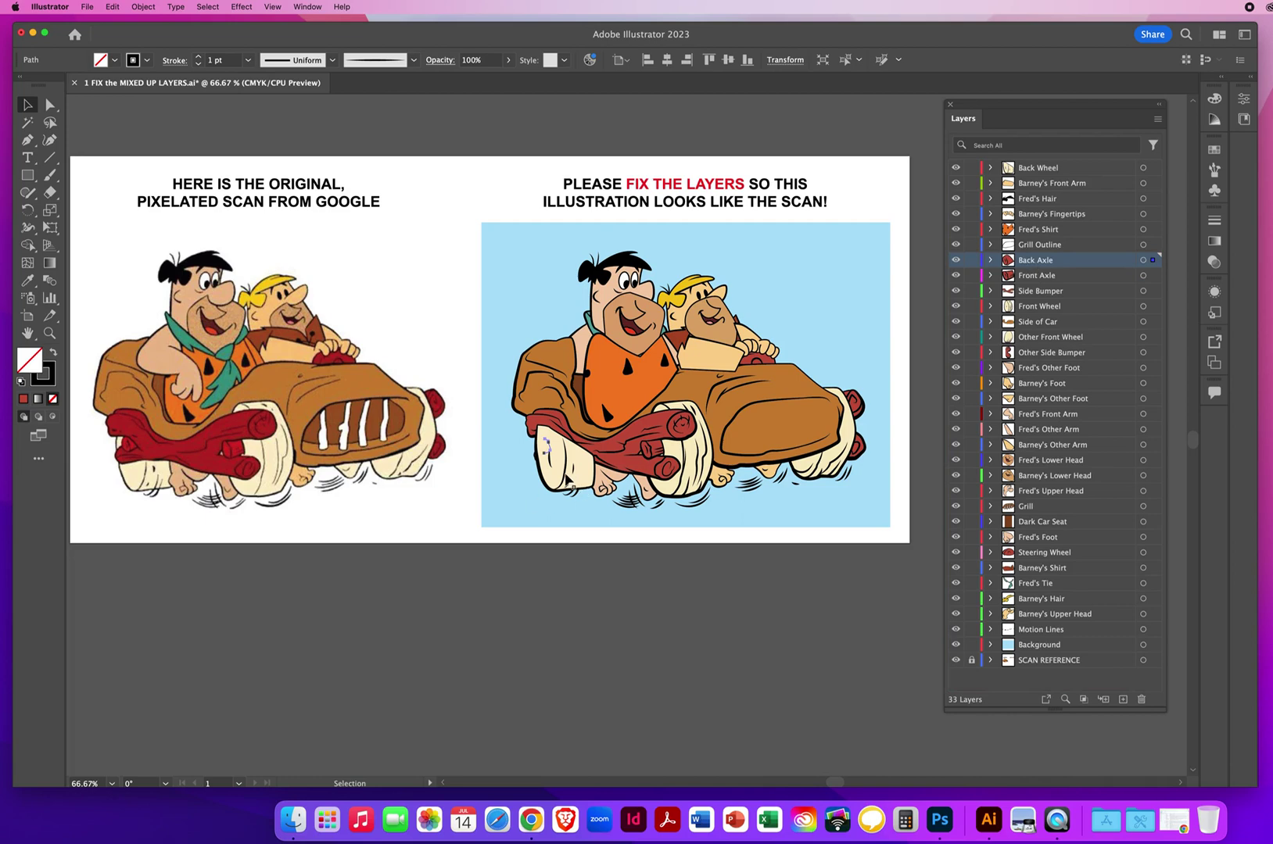
{"action": "left_click", "coordinate": [615, 669]}
{"action": "left_click", "coordinate": [563, 469]}
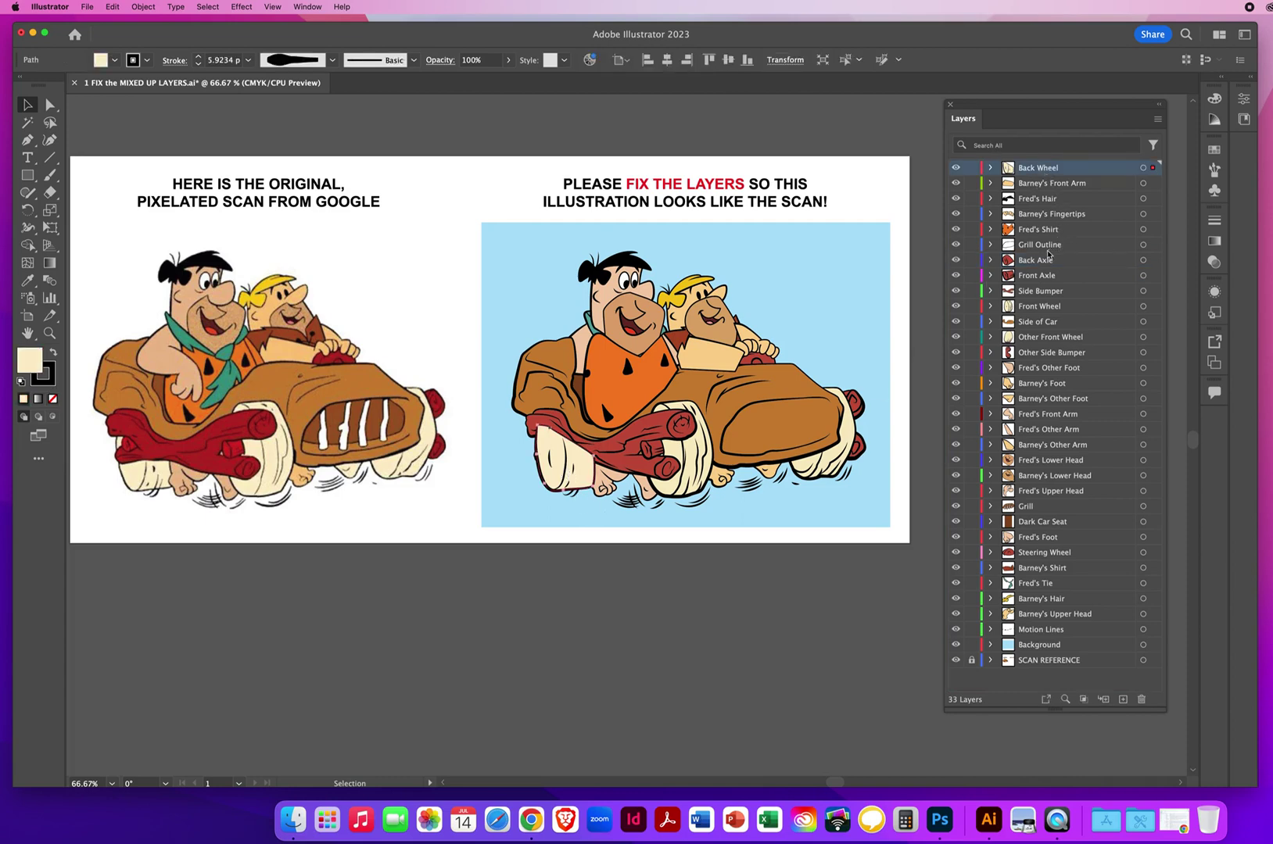
{"action": "mouse_move", "coordinate": [1034, 264]}
{"action": "left_mouse_down"}
{"action": "mouse_move", "coordinate": [1100, 193]}
{"action": "mouse_move", "coordinate": [1090, 173]}
{"action": "mouse_move", "coordinate": [1097, 221]}
{"action": "mouse_move", "coordinate": [1054, 269]}
{"action": "left_mouse_up"}
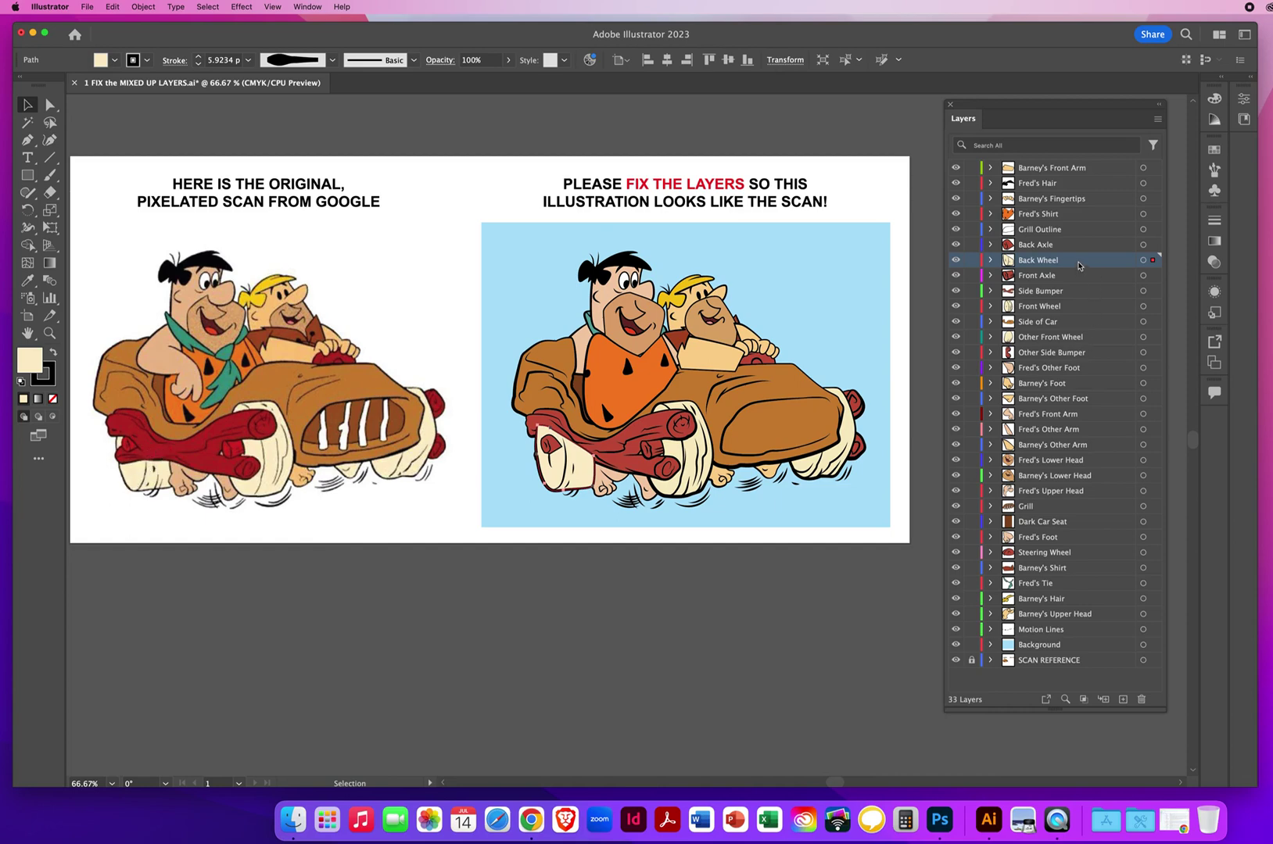
- Drop Back Wheel, then Back Axle, below Side Bumper so the bumper covers them
{"action": "left_click_drag", "start_coordinate": [1076, 259], "coordinate": [1069, 299]}
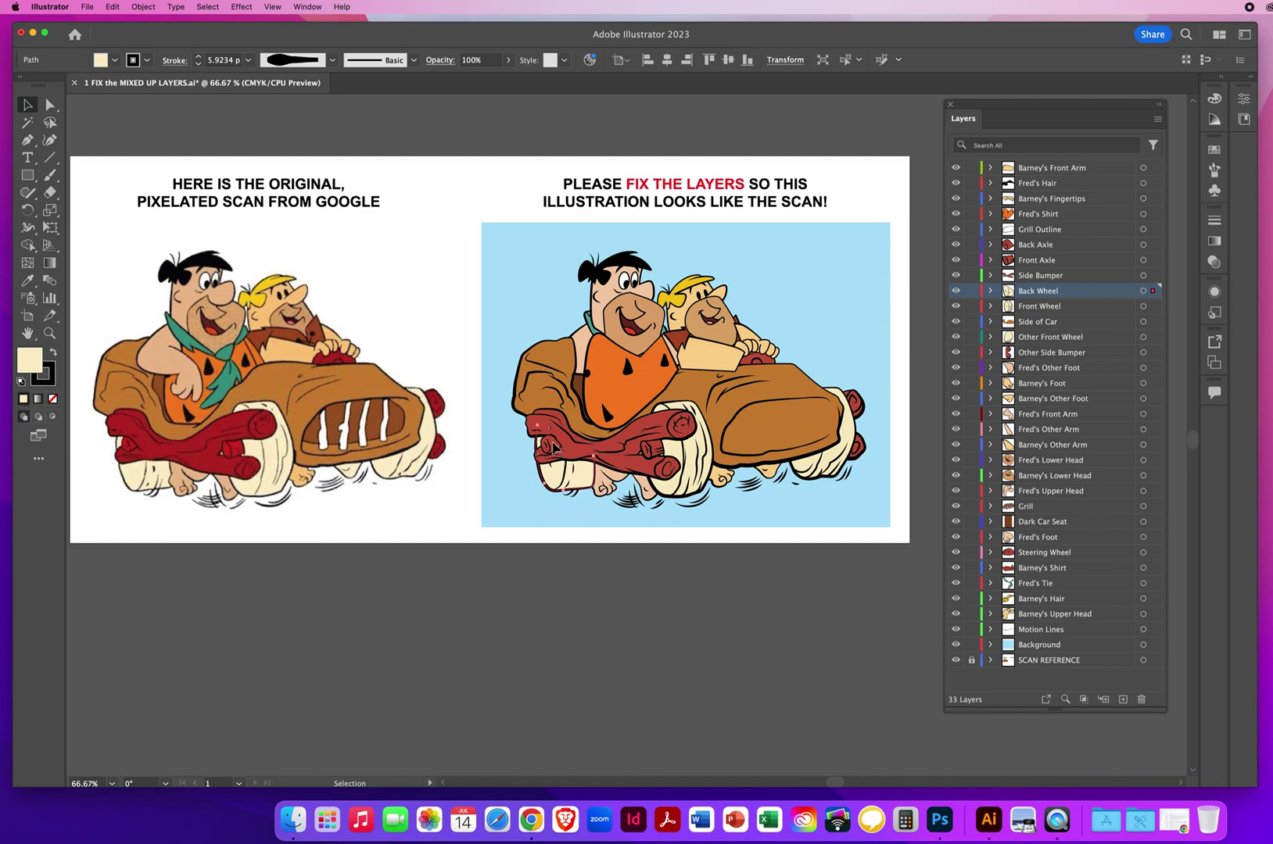
{"action": "left_click", "coordinate": [553, 447]}
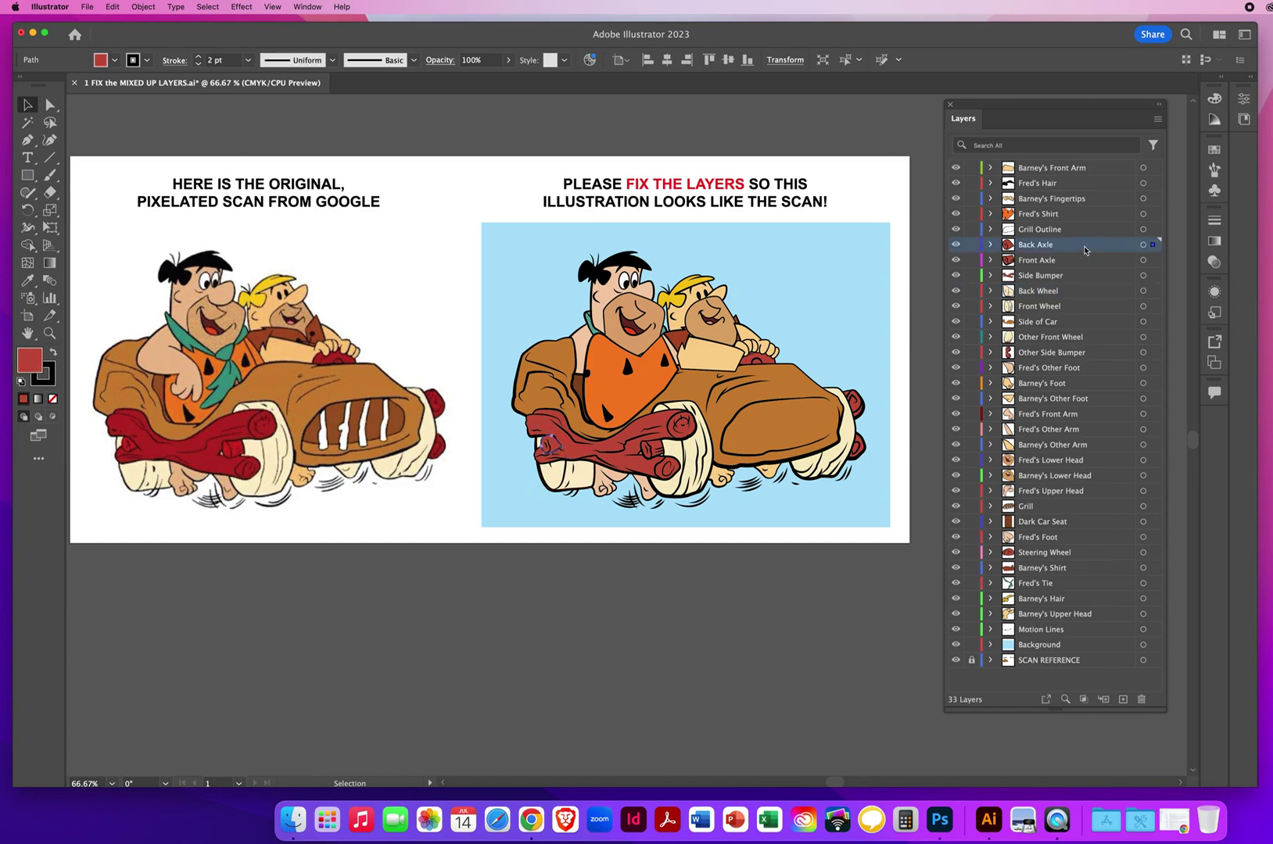
{"action": "left_click_drag", "start_coordinate": [1084, 249], "coordinate": [1070, 284]}
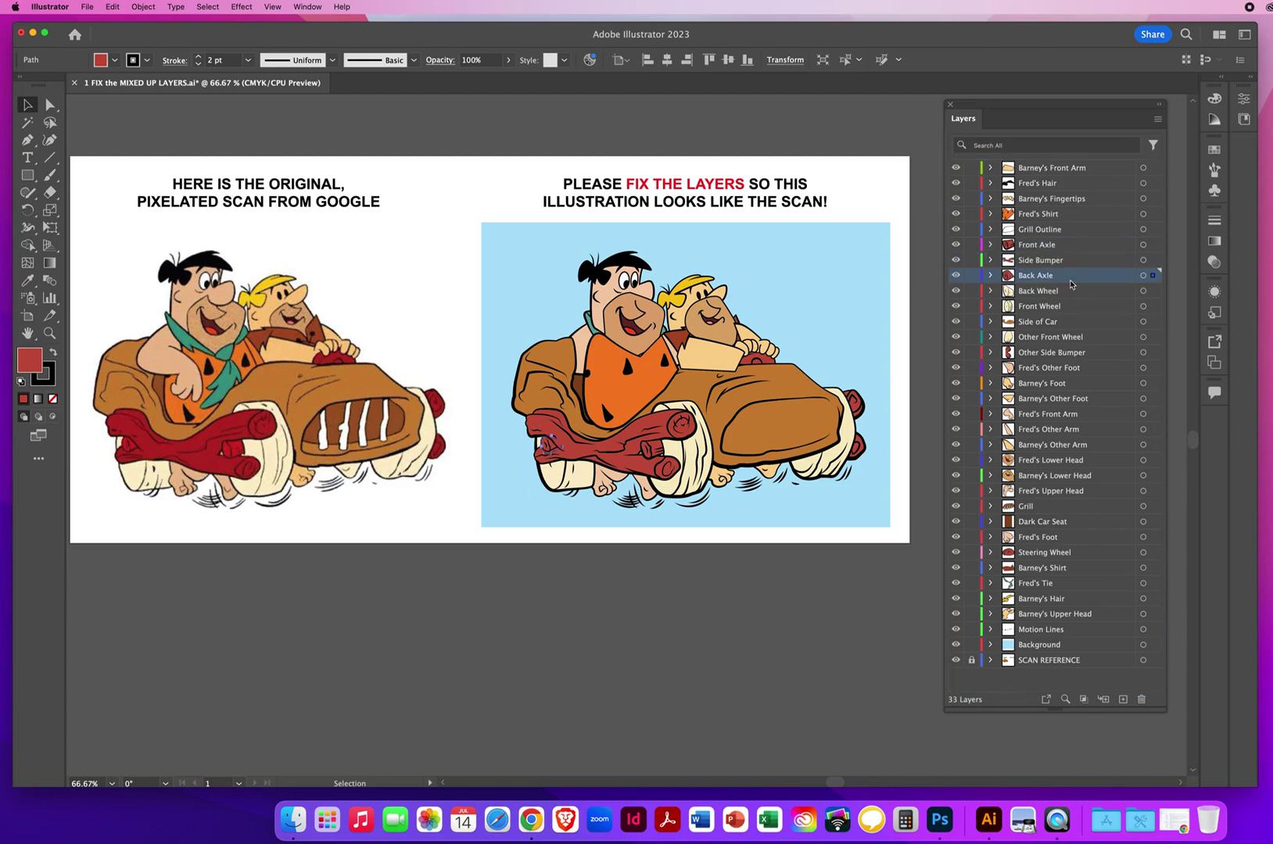
{"action": "left_click", "coordinate": [595, 618]}
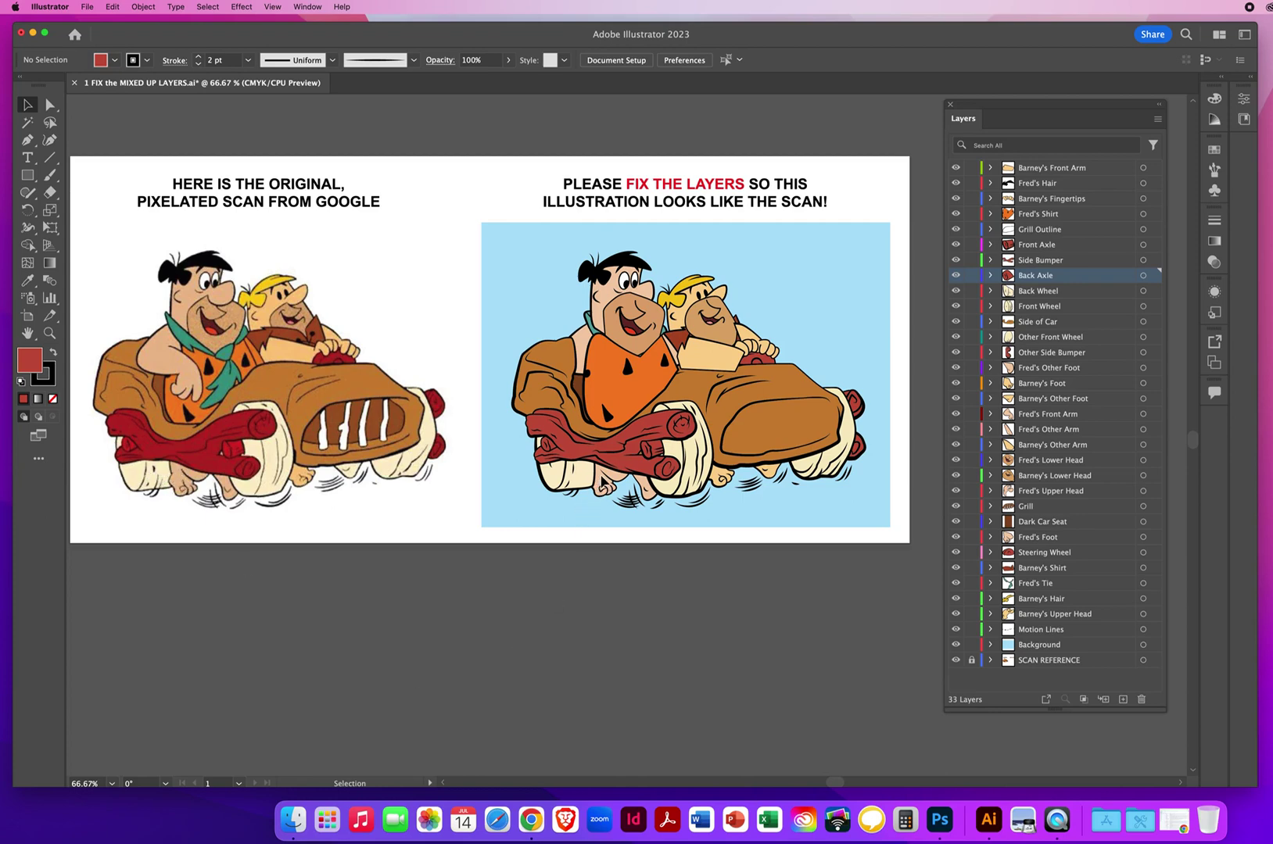
- Move the Fred's Foot layer to just above Back Wheel
{"action": "left_click", "coordinate": [603, 479]}
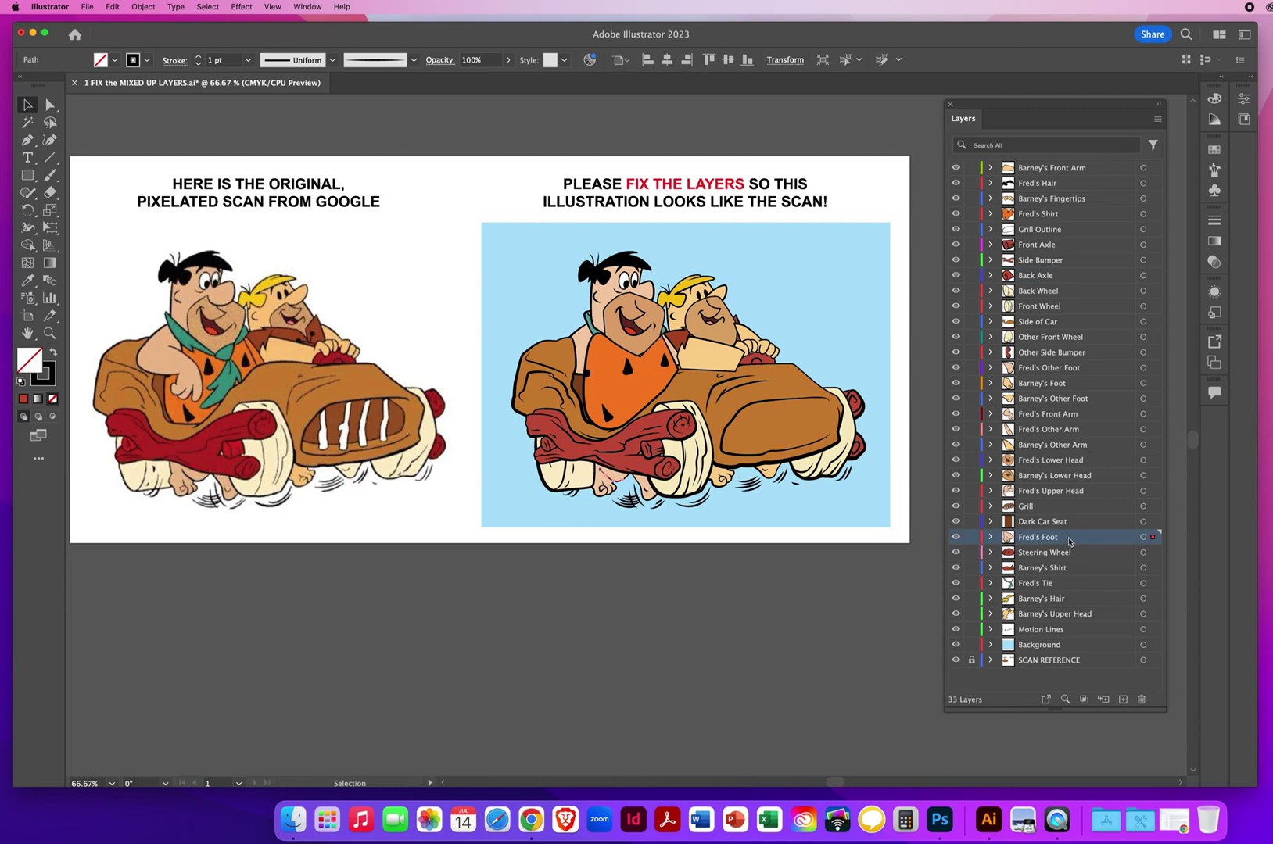
{"action": "left_click", "coordinate": [588, 481]}
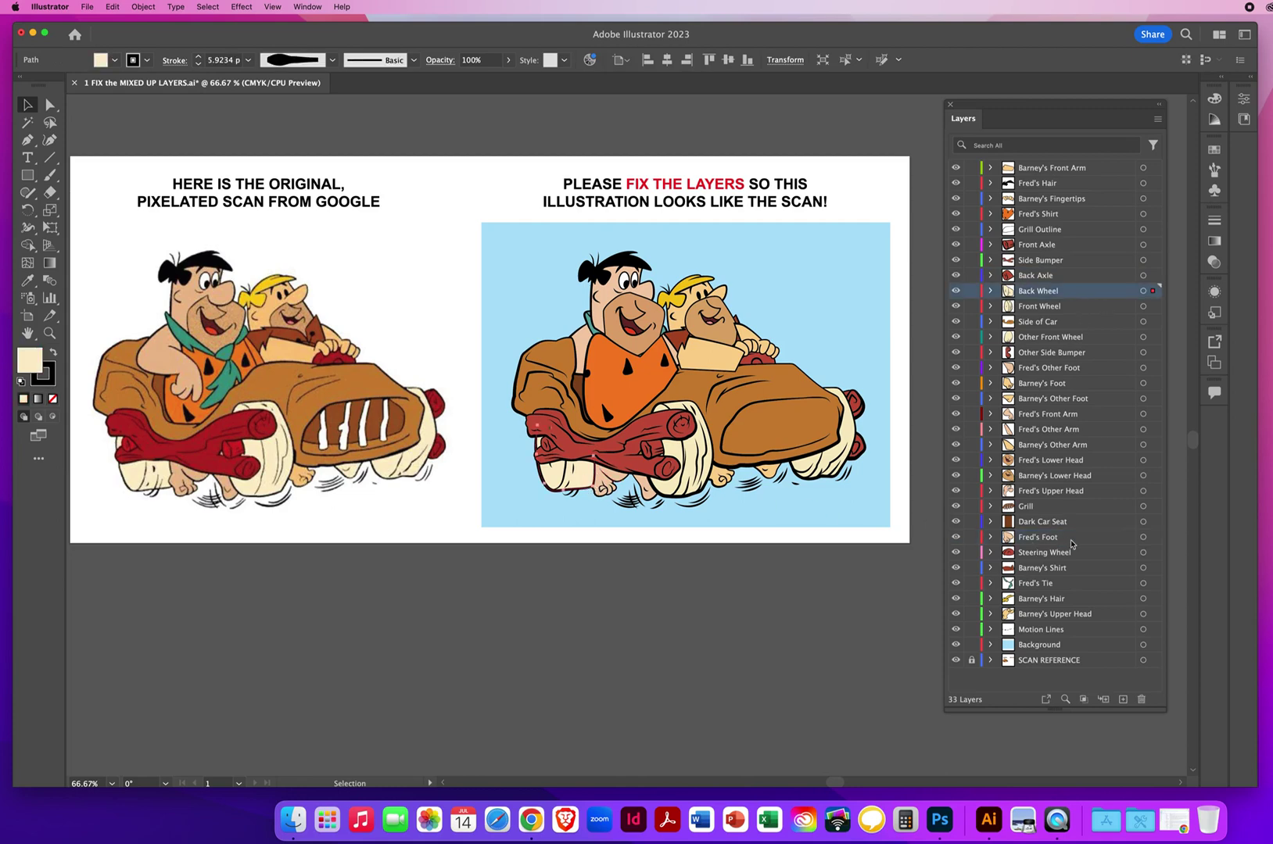
{"action": "left_click_drag", "start_coordinate": [1073, 539], "coordinate": [1063, 284]}
{"action": "left_click", "coordinate": [757, 629]}
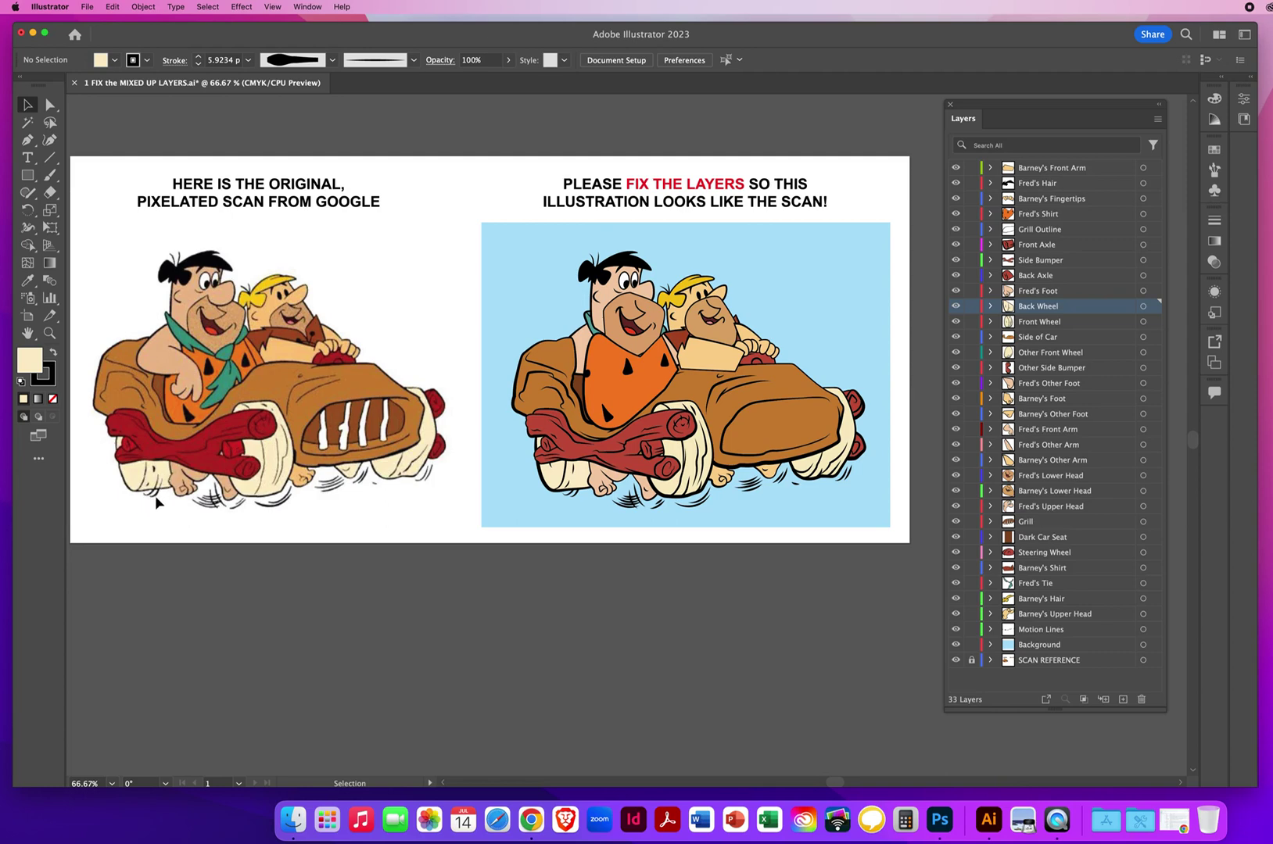
- Move the Motion Lines layer to just above Back Wheel so the lines overlap the rear wheel
{"action": "left_click", "coordinate": [577, 498]}
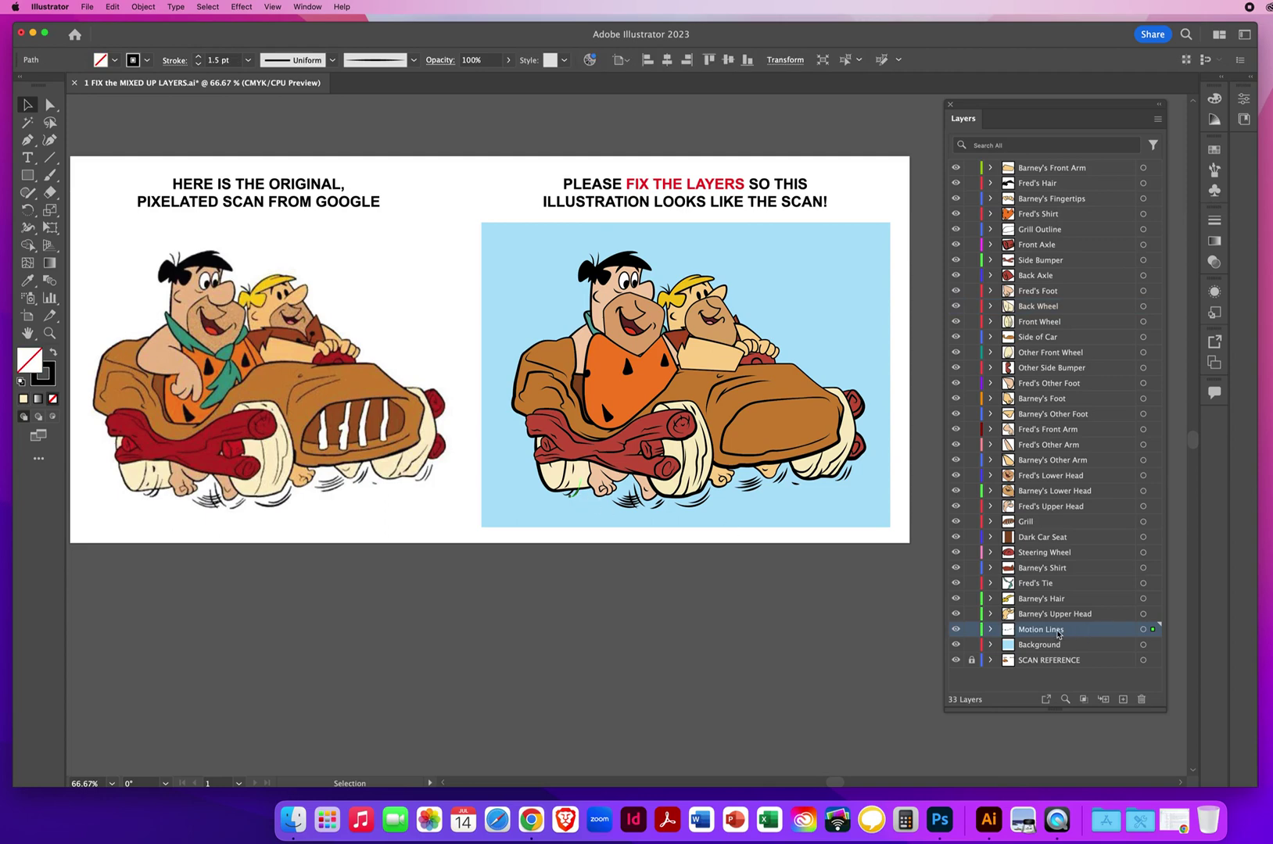
{"action": "left_click", "coordinate": [581, 474]}
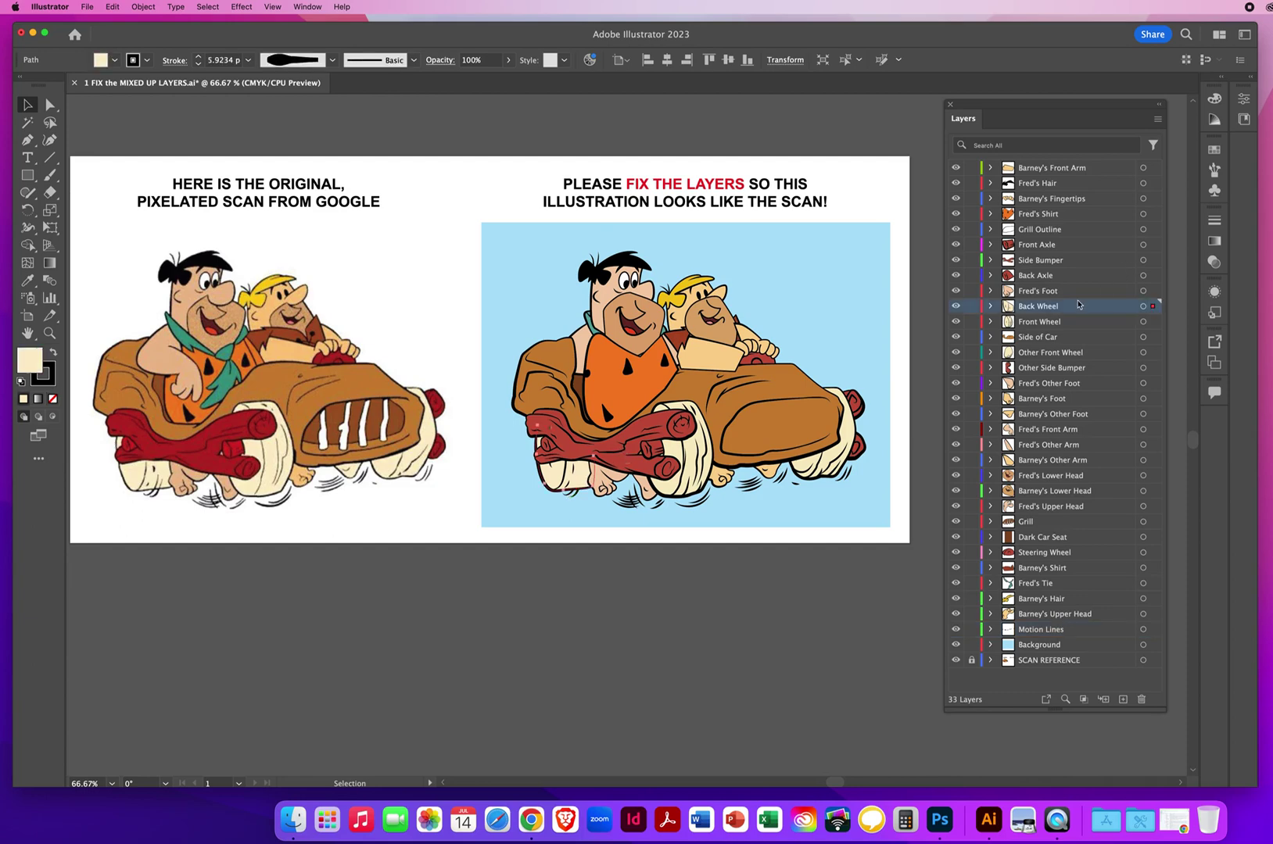
{"action": "left_click", "coordinate": [1079, 632]}
{"action": "left_click_drag", "start_coordinate": [1085, 631], "coordinate": [1068, 299]}
{"action": "left_click", "coordinate": [539, 661]}
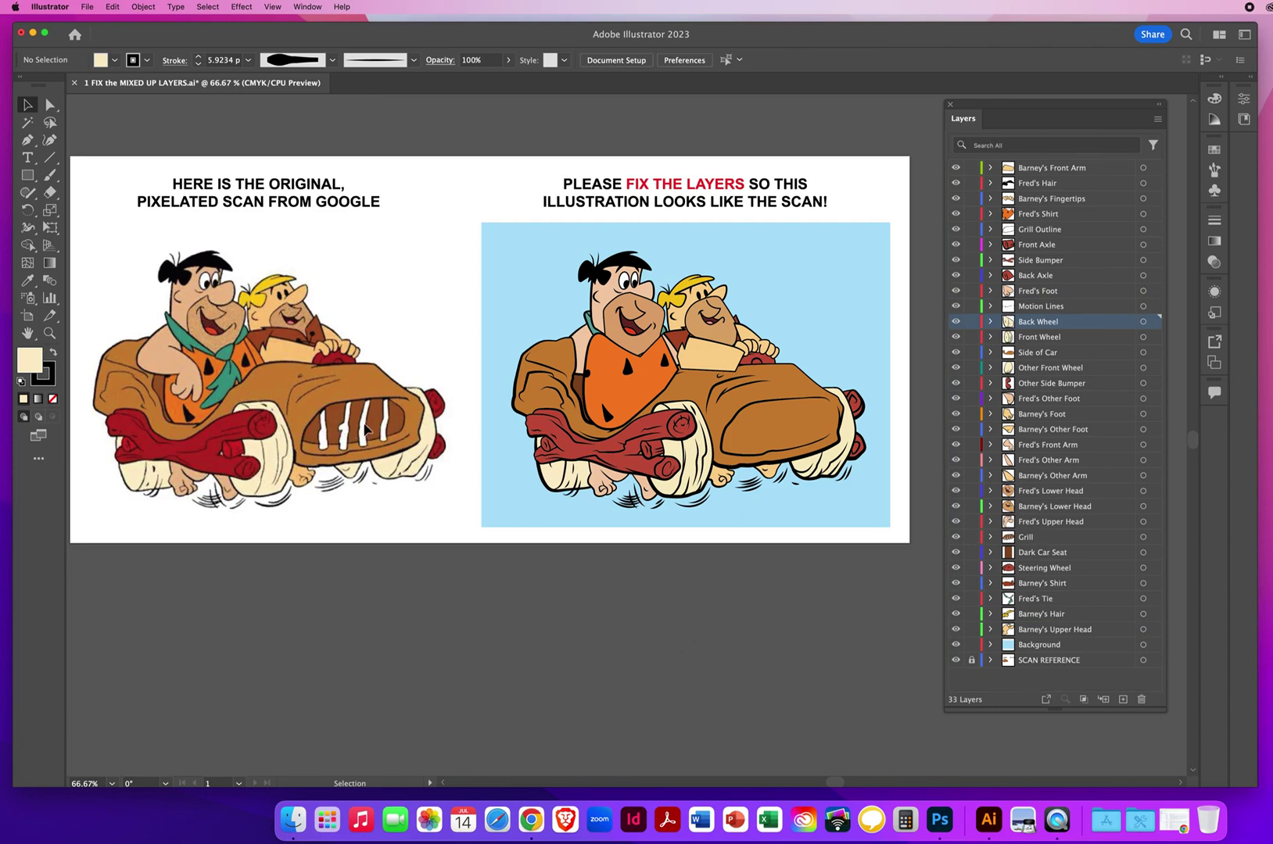
- Locate the grill in Outline view, return to Preview, and move Grill above Side of Car
{"action": "left_click", "coordinate": [273, 7]}
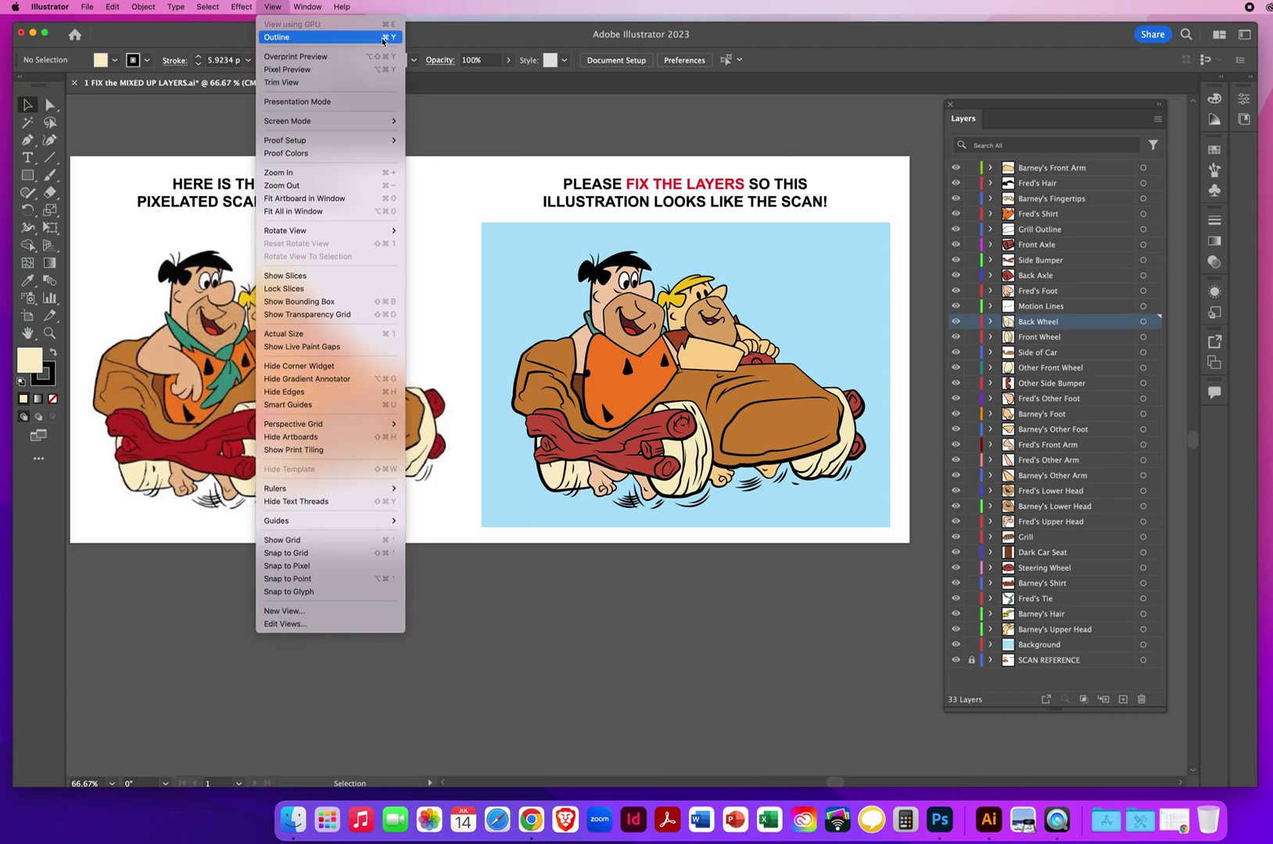
{"action": "left_click", "coordinate": [383, 38]}
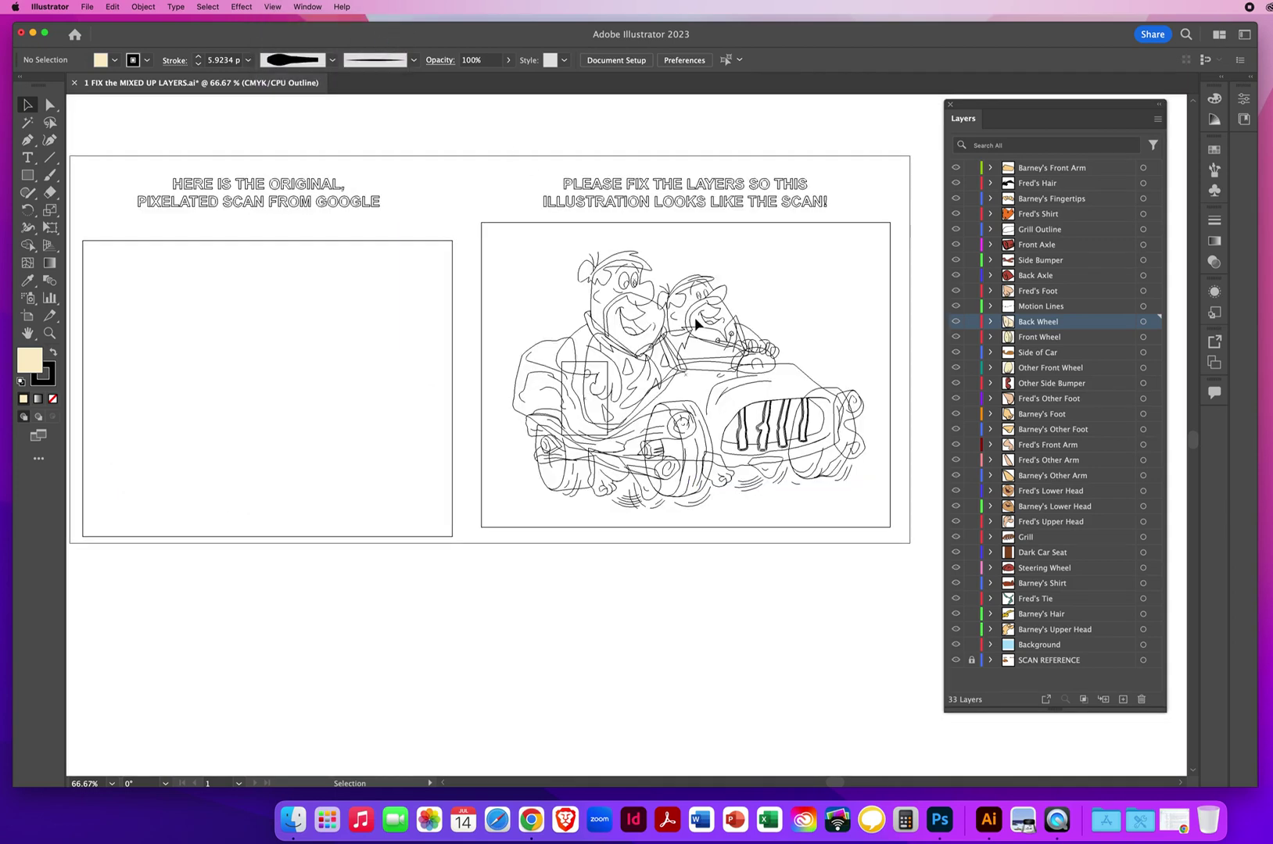
{"action": "left_click", "coordinate": [761, 434]}
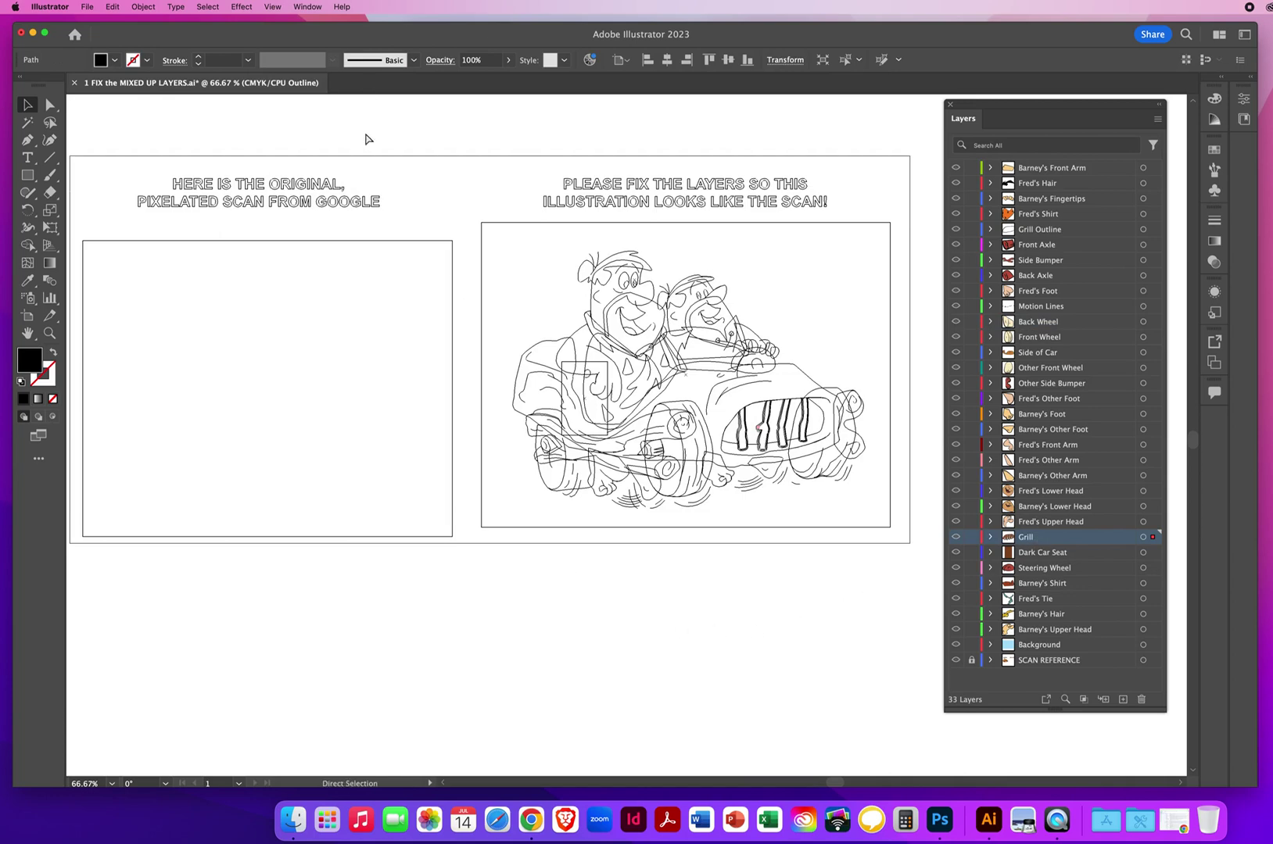
{"action": "key", "text": "super+y"}
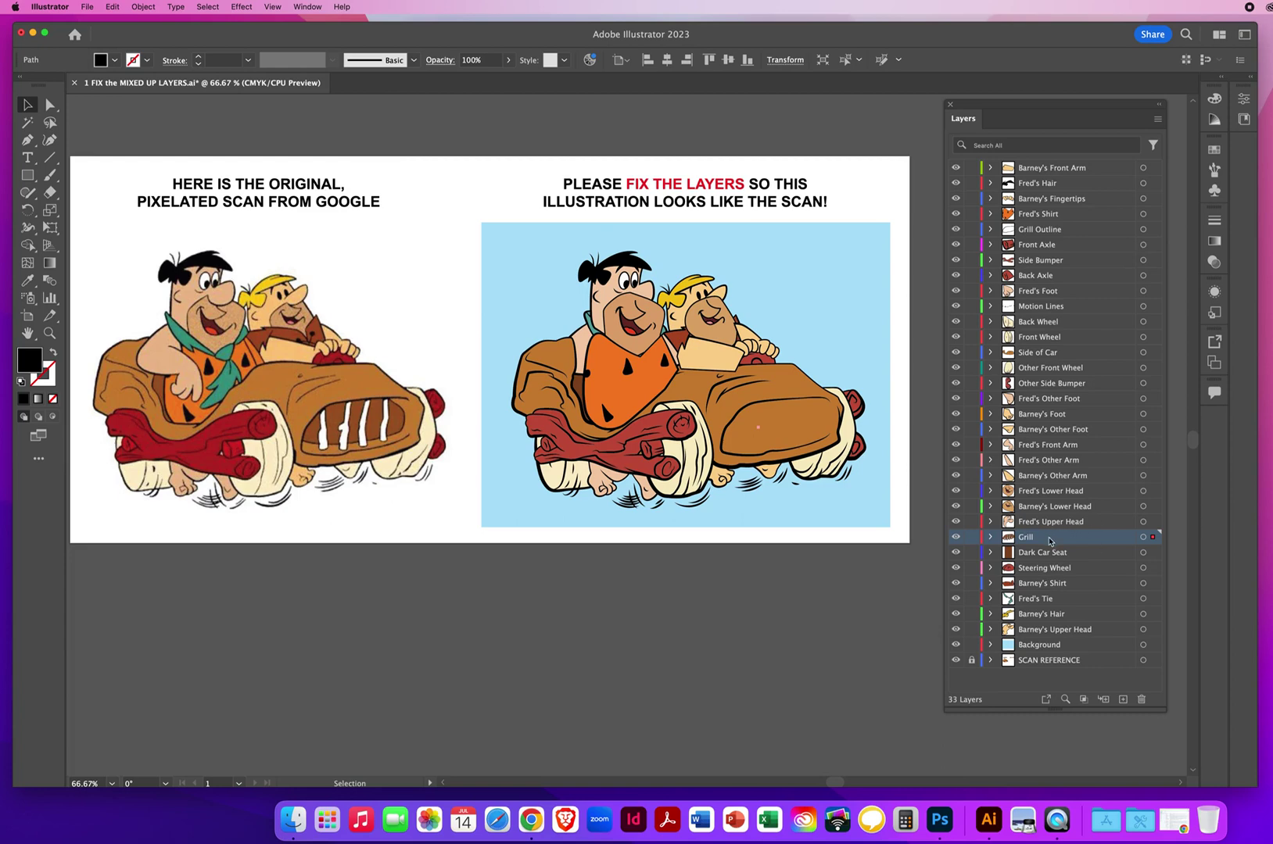
{"action": "left_click_drag", "start_coordinate": [1058, 539], "coordinate": [1078, 345]}
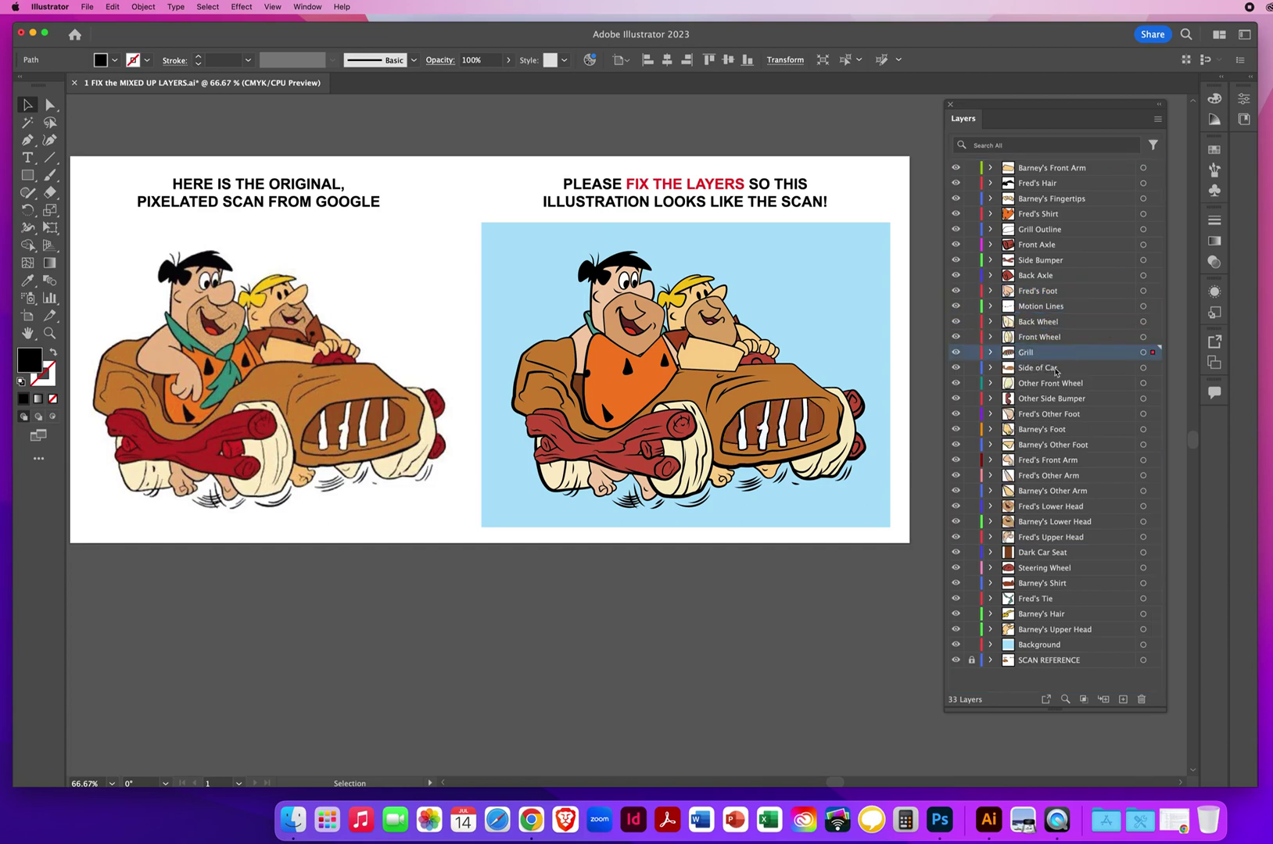
{"action": "left_click", "coordinate": [742, 637]}
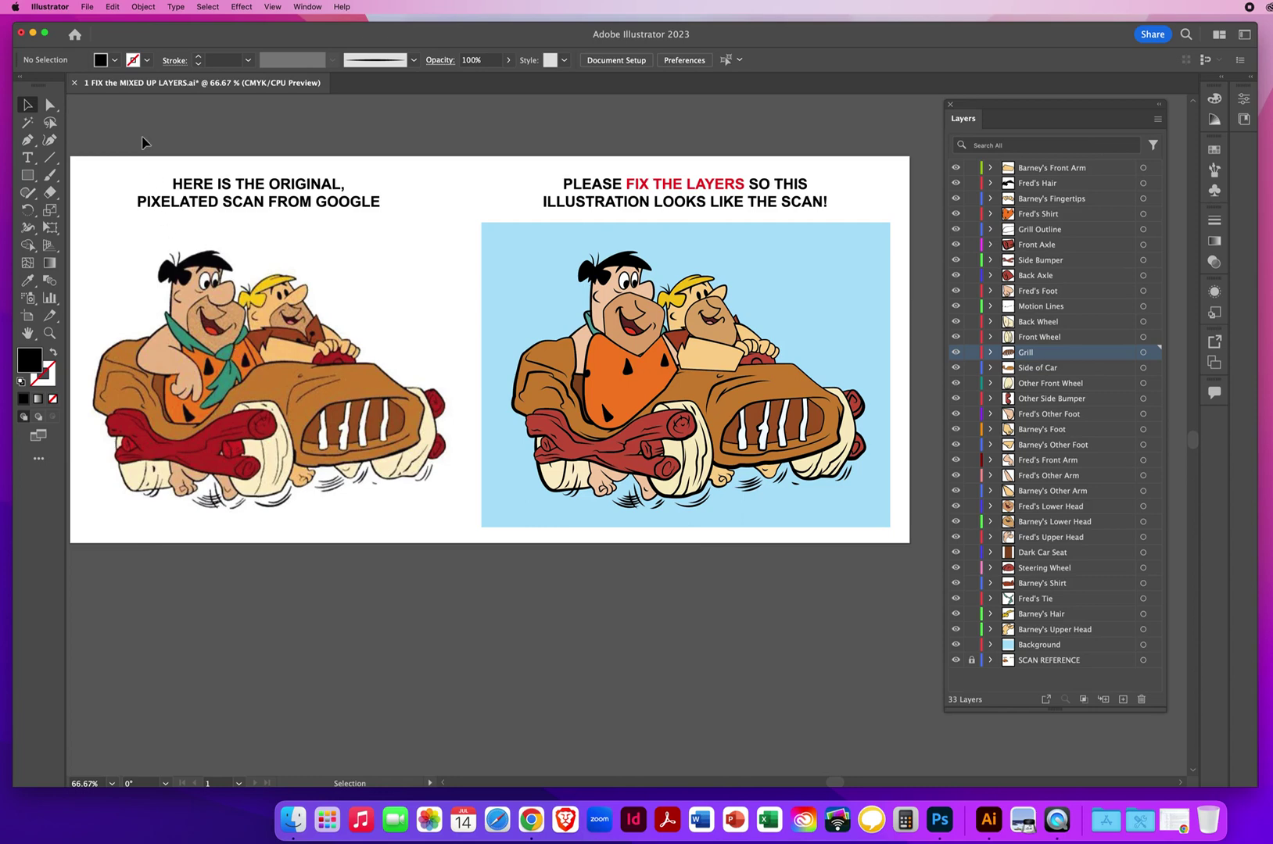
- Save a new .ai copy to the Desktop, named with the student's name, then shift the Layers panel left
{"action": "left_click", "coordinate": [87, 8]}
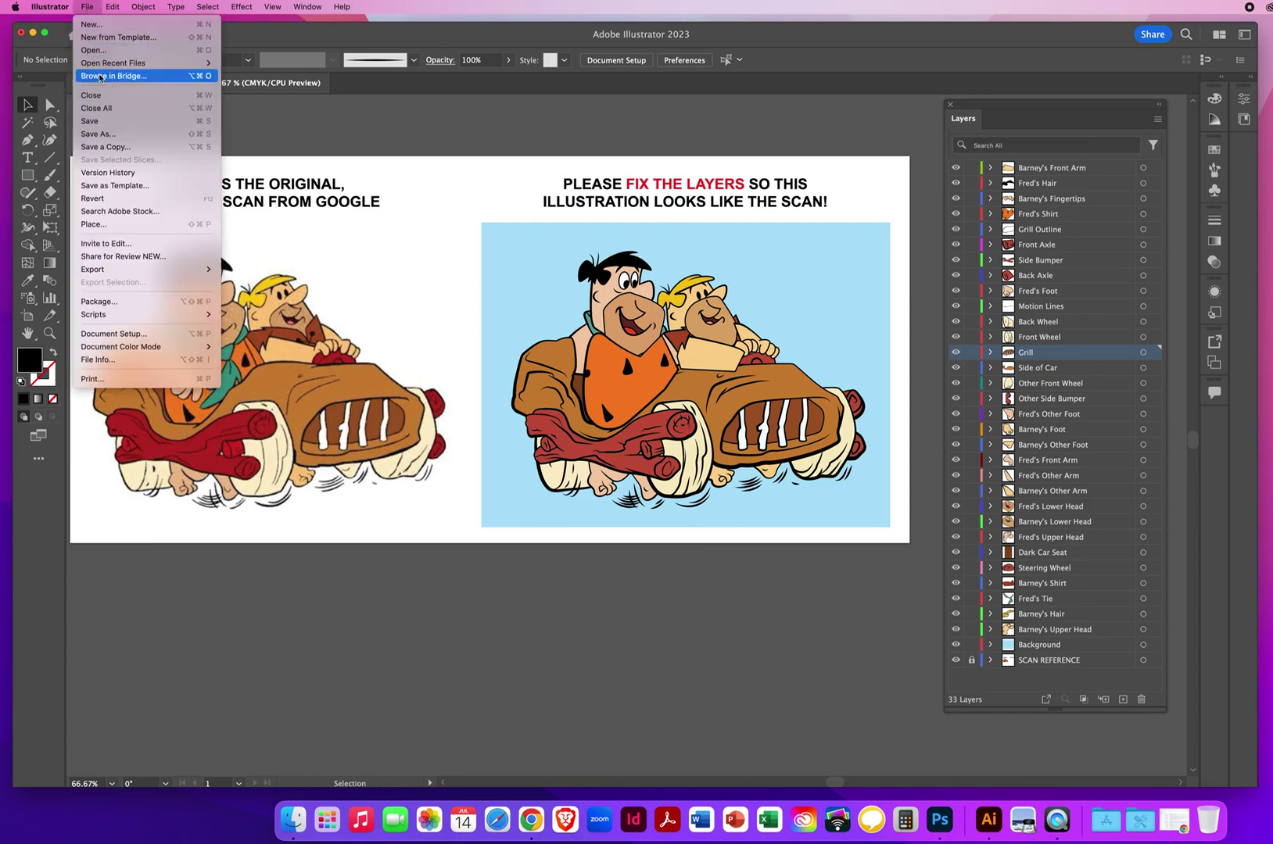
{"action": "left_click", "coordinate": [100, 136]}
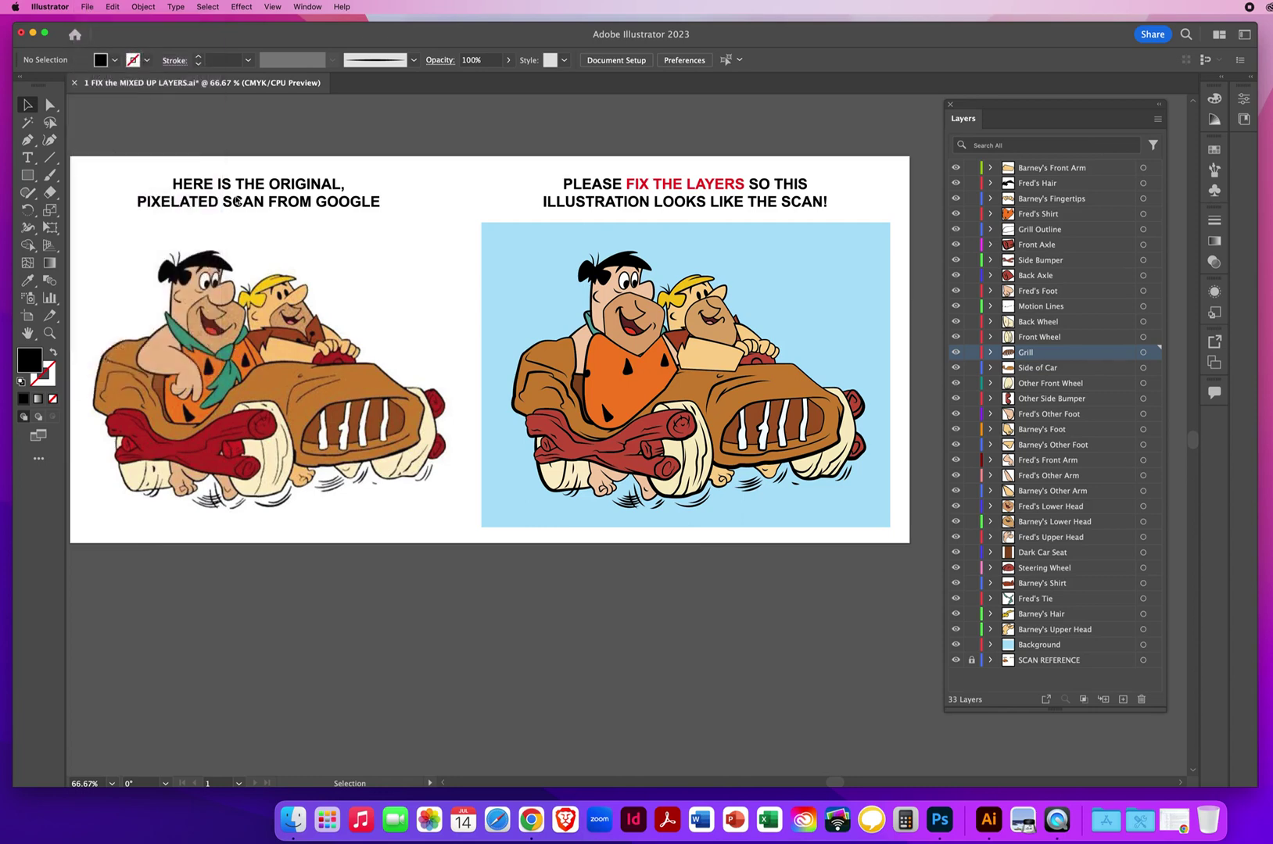
{"action": "type", "text": "NielsenChr"}
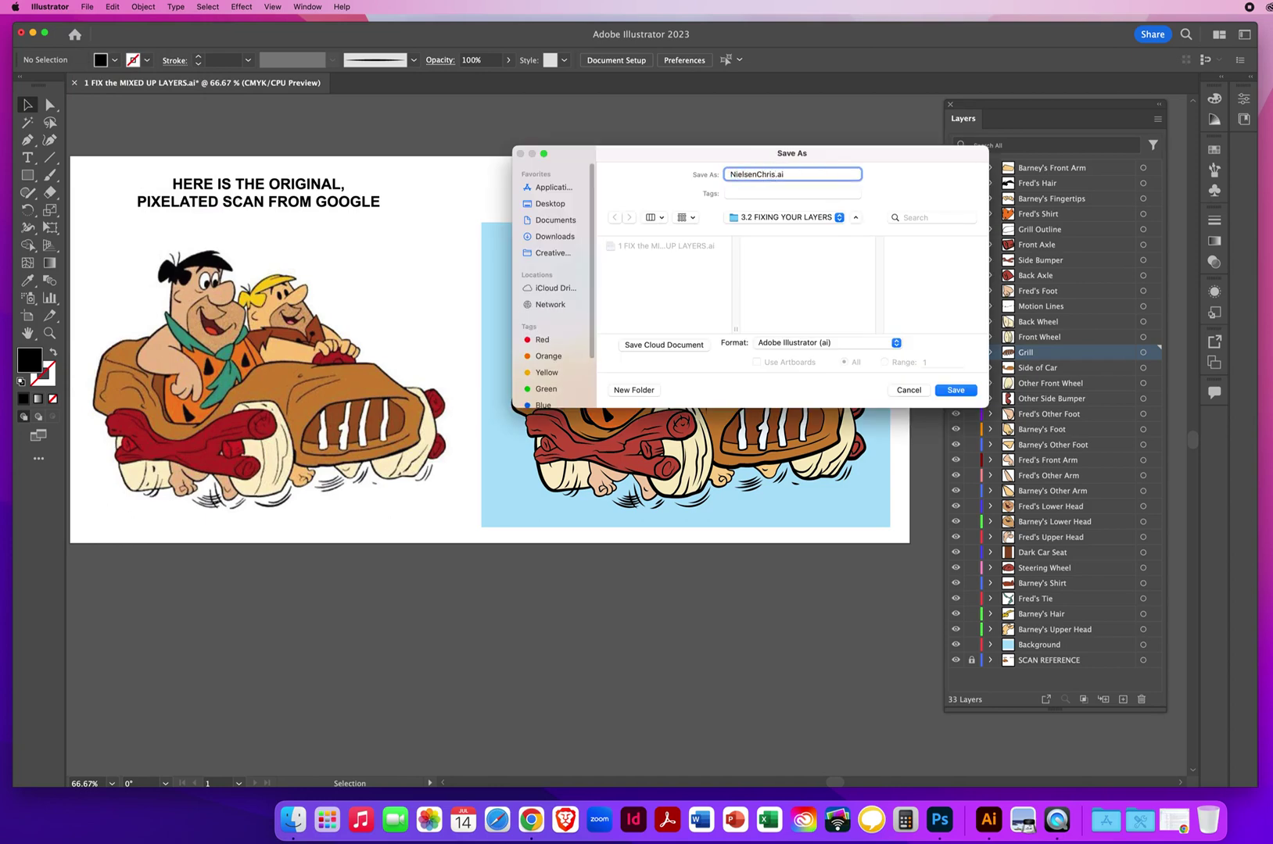
{"action": "type", "text": "isMin"}
{"action": "type", "text": "edLayers"}
{"action": "left_click", "coordinate": [542, 205]}
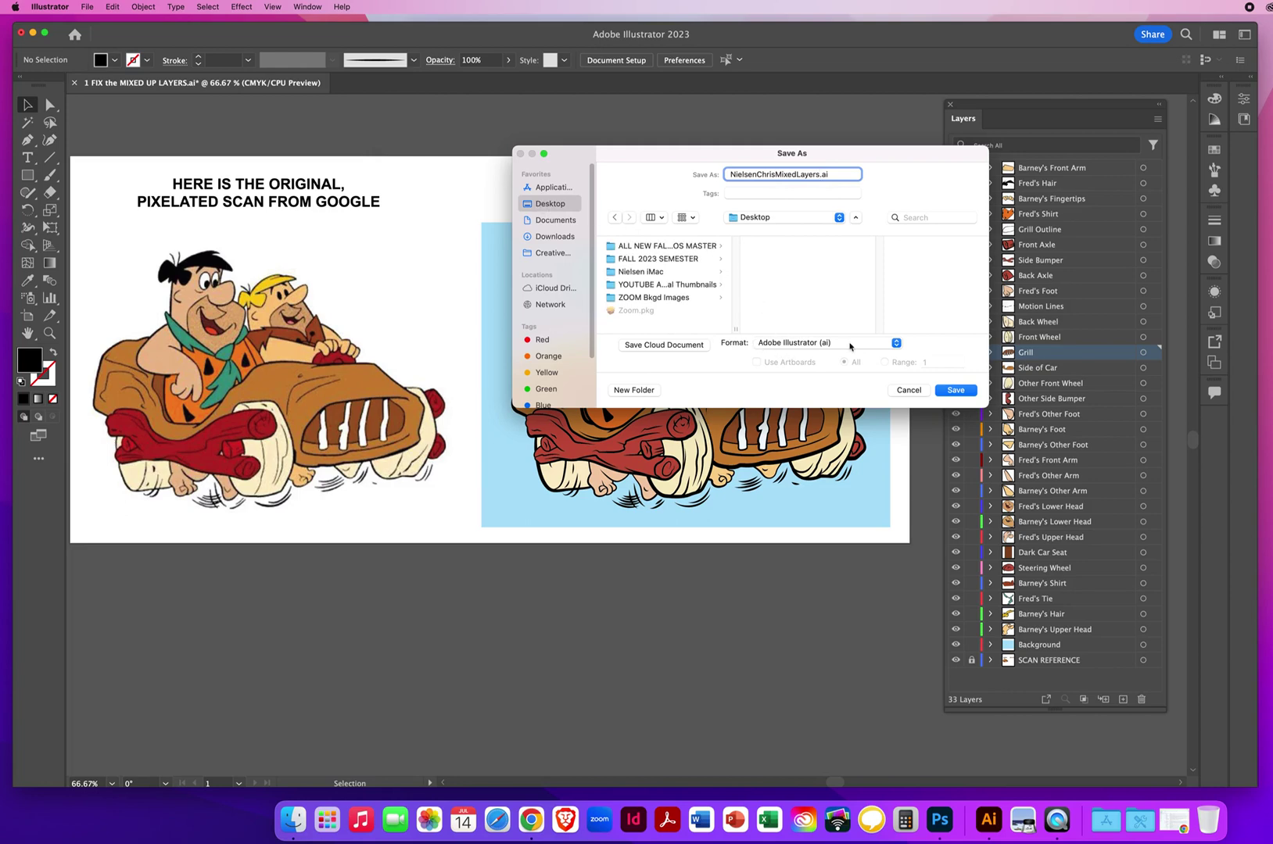
{"action": "left_click", "coordinate": [954, 390]}
{"action": "left_click", "coordinate": [507, 581]}
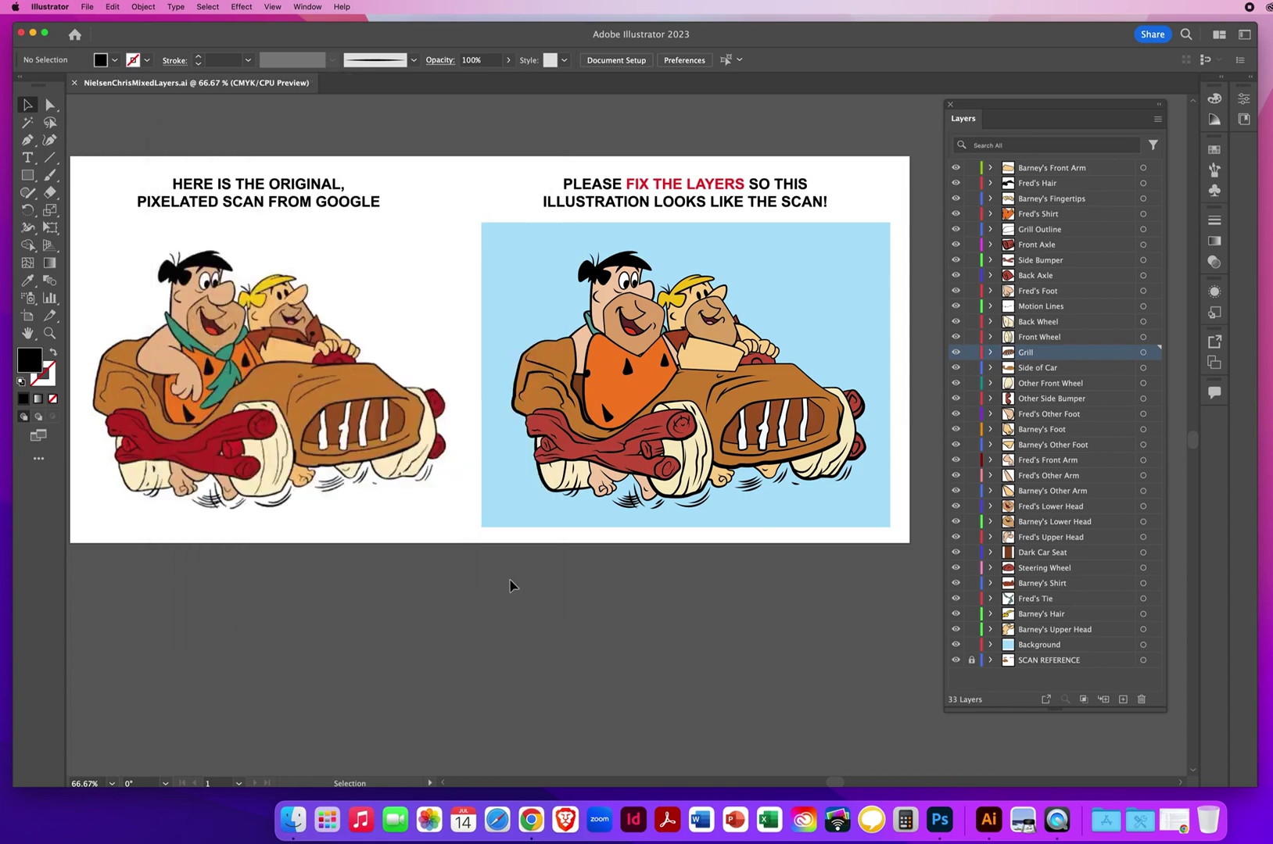
{"action": "left_click_drag", "start_coordinate": [995, 106], "coordinate": [870, 114]}
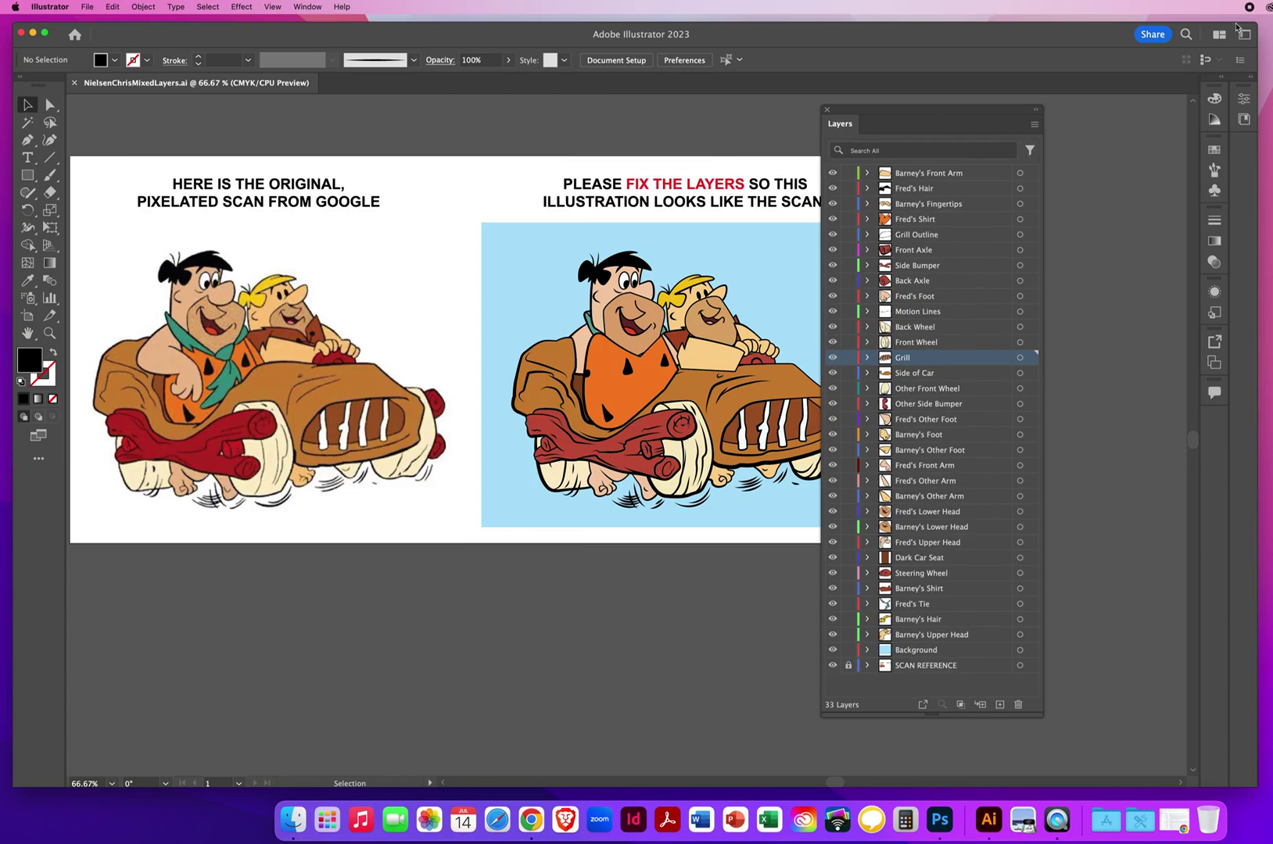